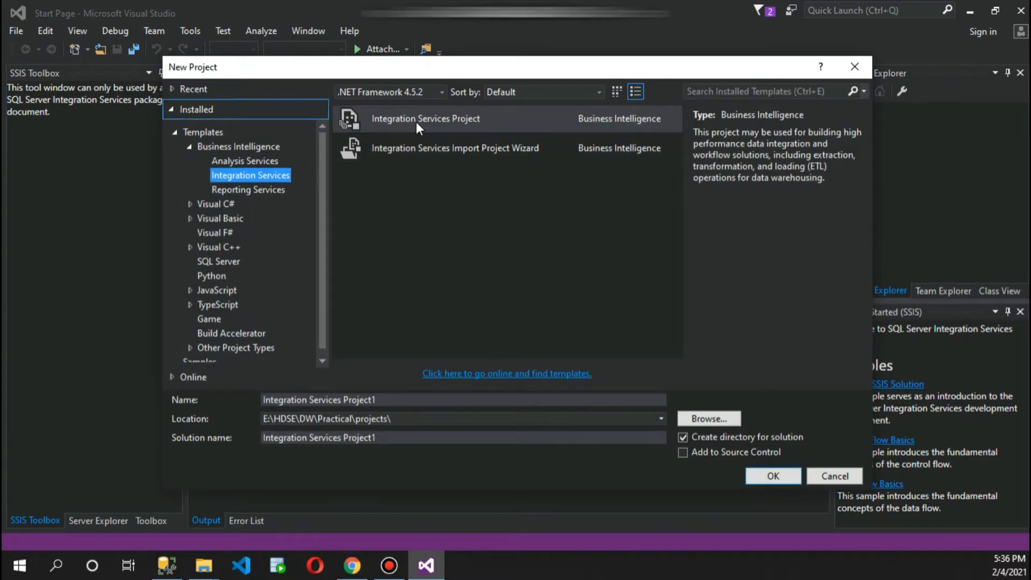
# Create a new Integration Services Project named example2 in E:\HDSE\DW\Practical\projects\.
pyautogui.click(450, 118)
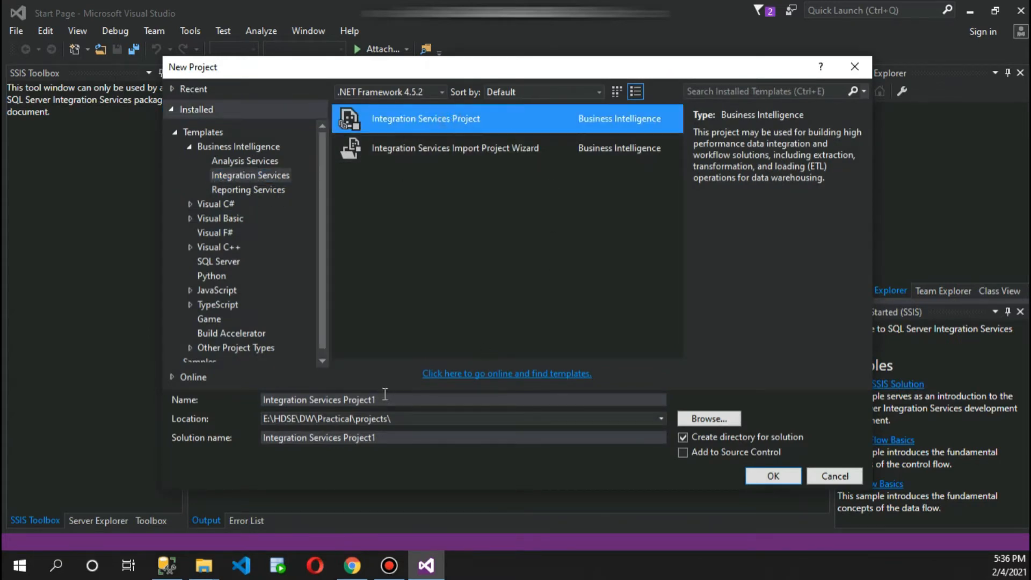
pyautogui.moveTo(385, 397); pyautogui.dragTo(208, 417)
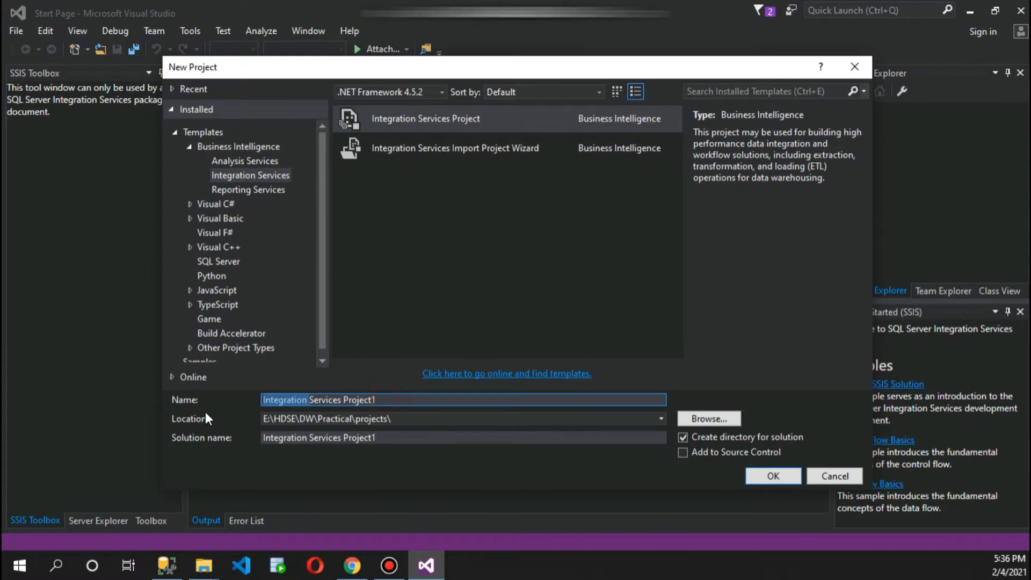
pyautogui.click(406, 400)
pyautogui.hotkey('ctrl', 'a')
pyautogui.click(405, 400)
pyautogui.hotkey('ctrl', 'a')
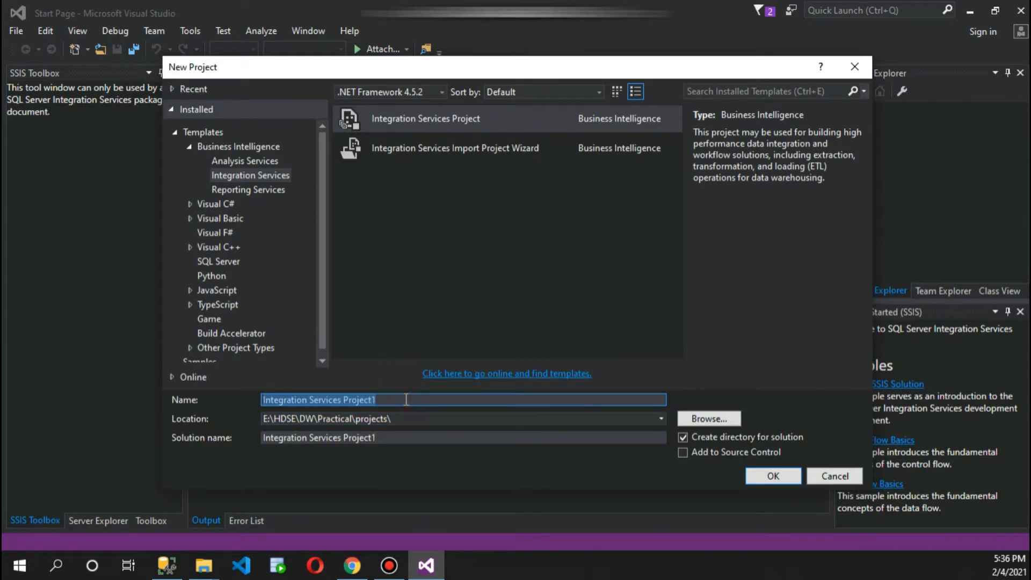
pyautogui.write('exa')
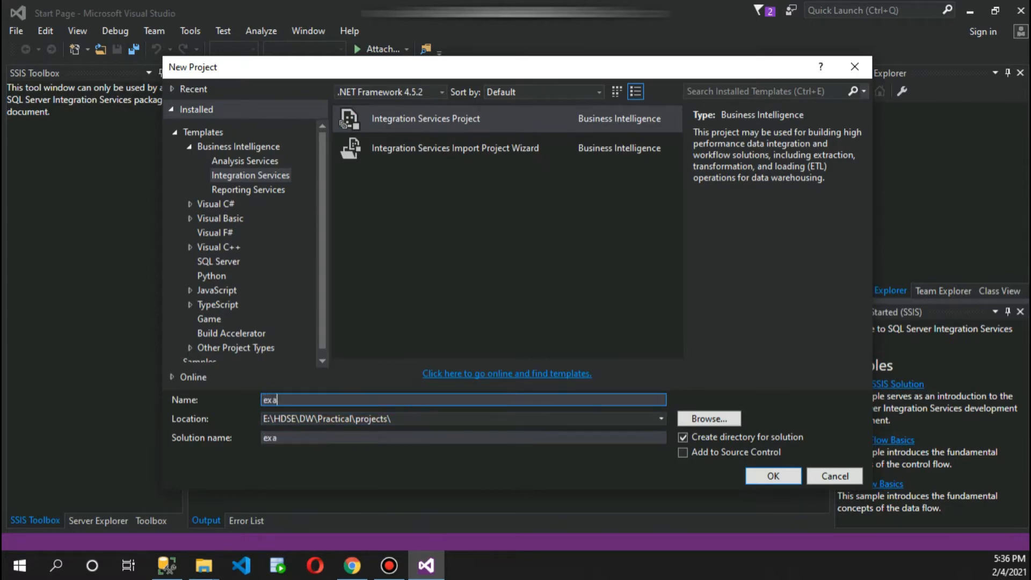
pyautogui.write('mple2')
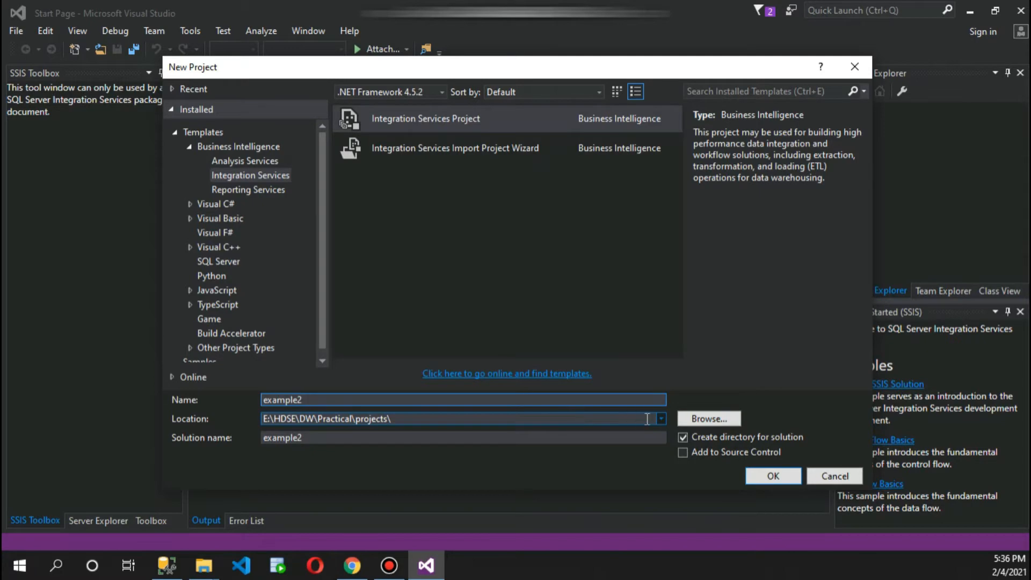
pyautogui.click(771, 475)
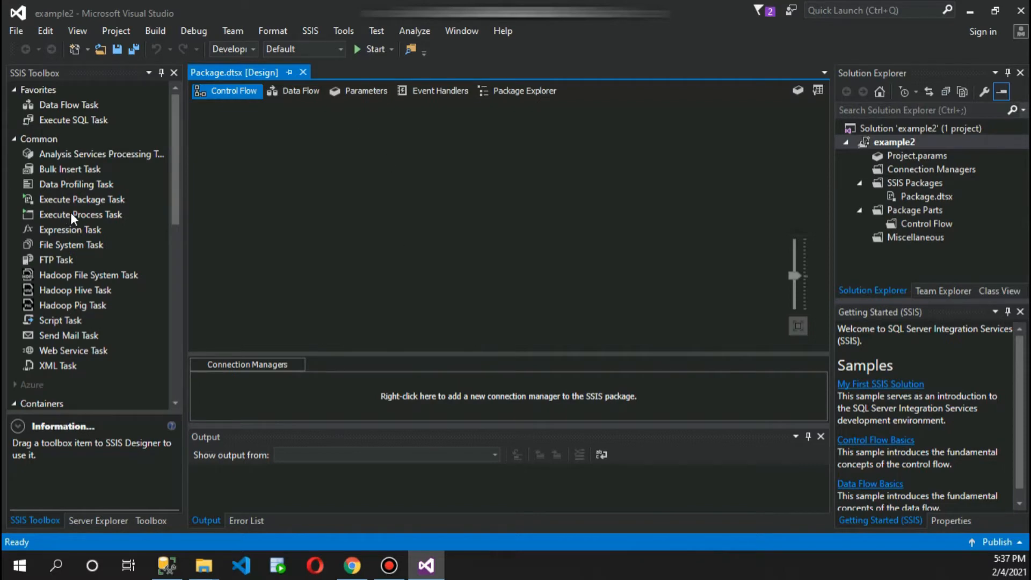
# Add a Data Flow Task to the package's control flow, place it near the canvas's upper edge, and open its data flow.
pyautogui.moveTo(69, 105); pyautogui.dragTo(342, 207)
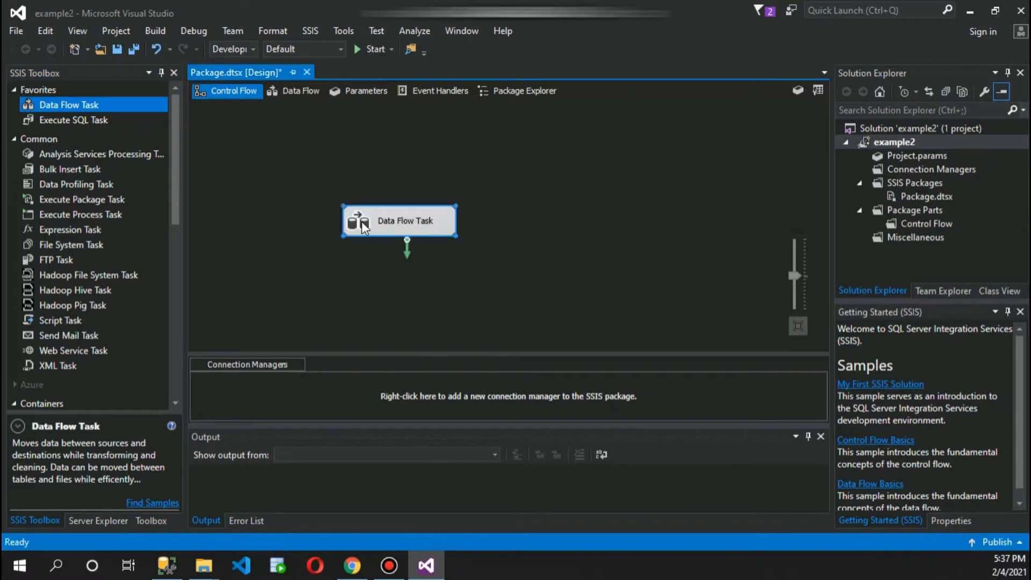
pyautogui.moveTo(400, 218); pyautogui.dragTo(400, 170)
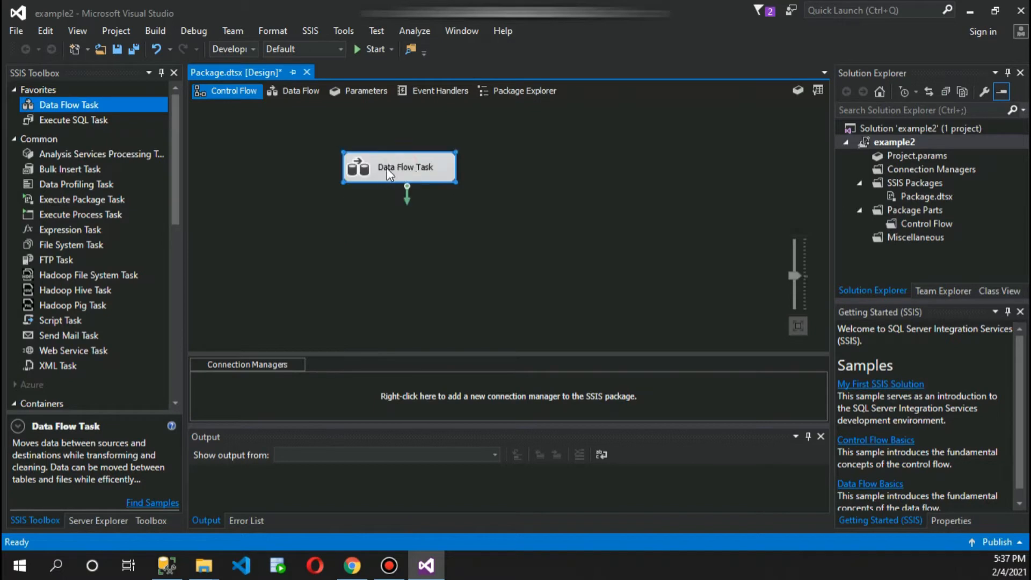
pyautogui.doubleClick(386, 168)
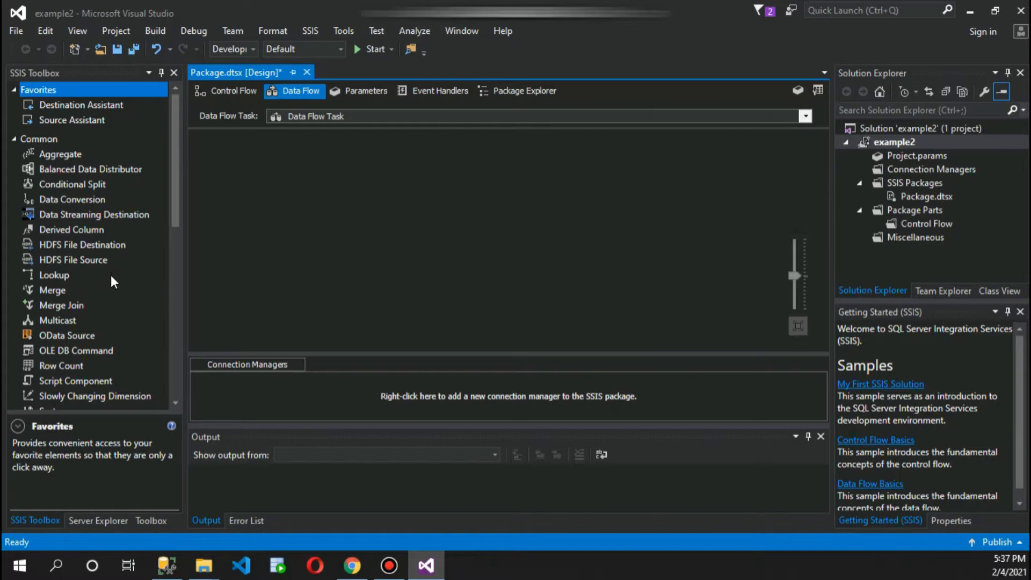
# Add an OLE DB Source to the Data Flow Task's canvas.
pyautogui.scroll(-6, 111, 274)
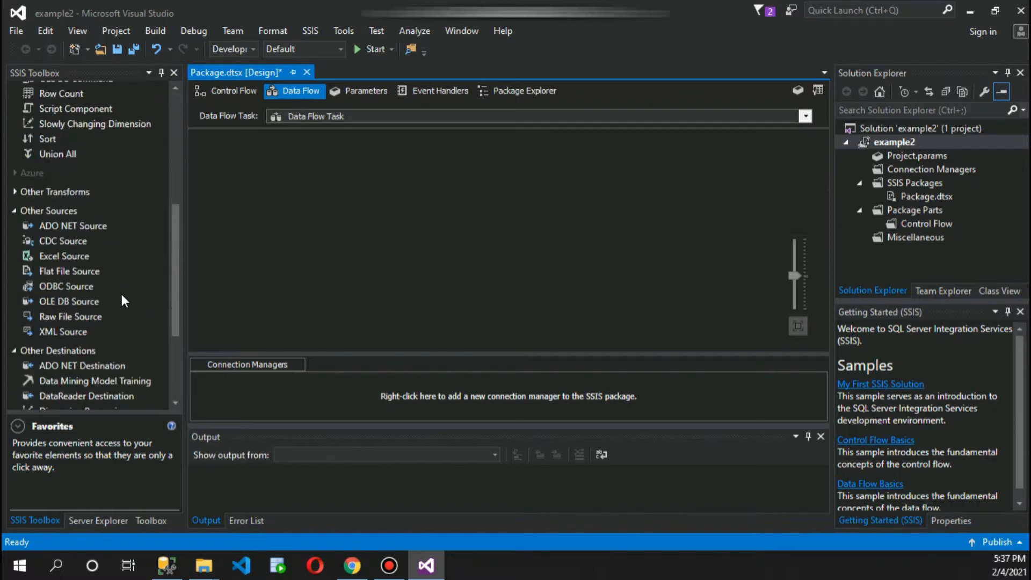
pyautogui.scroll(-2, 111, 285)
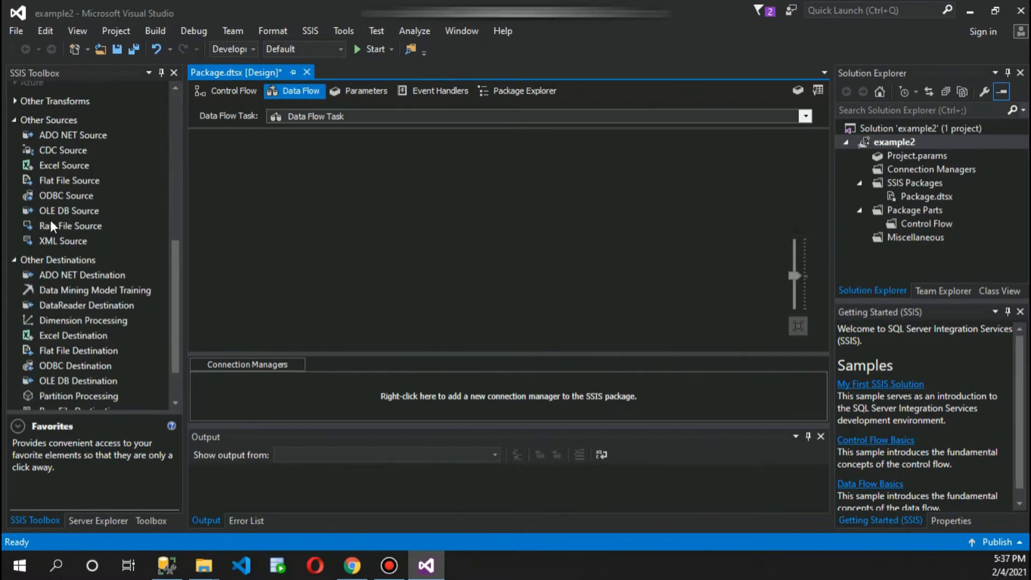
pyautogui.moveTo(56, 211); pyautogui.dragTo(285, 196)
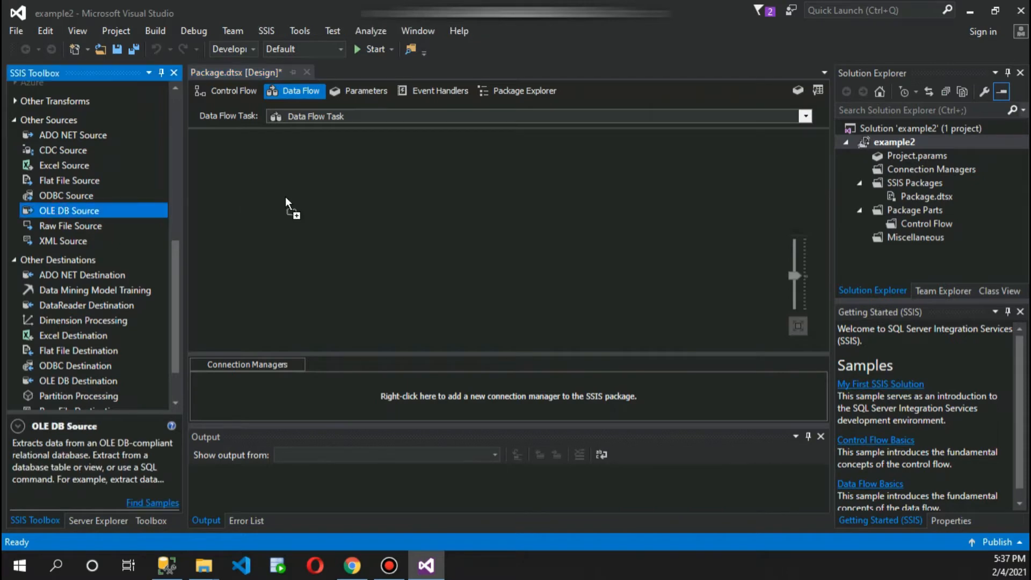
pyautogui.moveTo(365, 170); pyautogui.dragTo(364, 170)
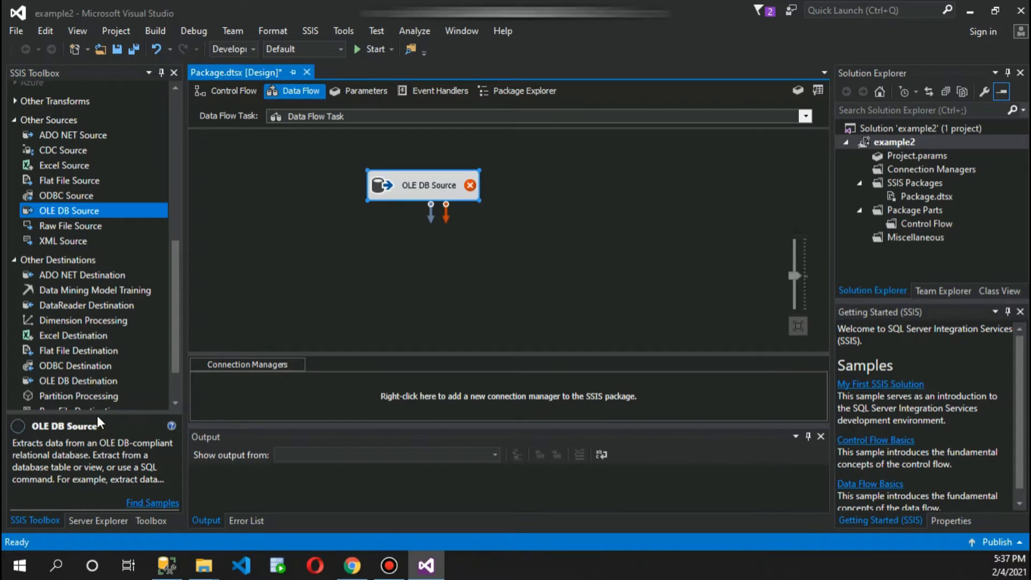
# Add an OLE DB Destination below the OLE DB Source and connect the source's data output to it.
pyautogui.moveTo(60, 380); pyautogui.dragTo(432, 253)
pyautogui.click(410, 186)
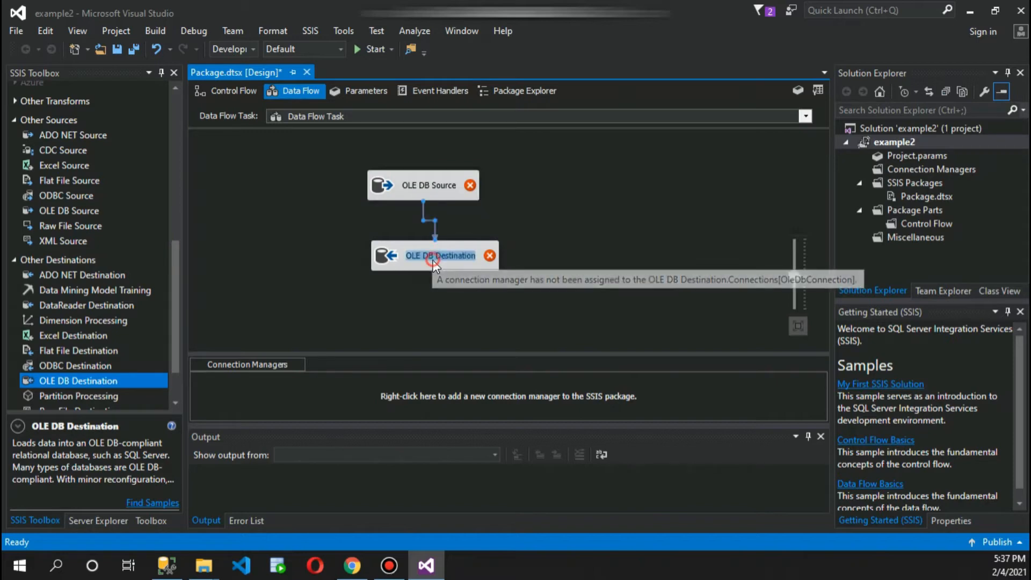
pyautogui.click(417, 261)
pyautogui.doubleClick(425, 265)
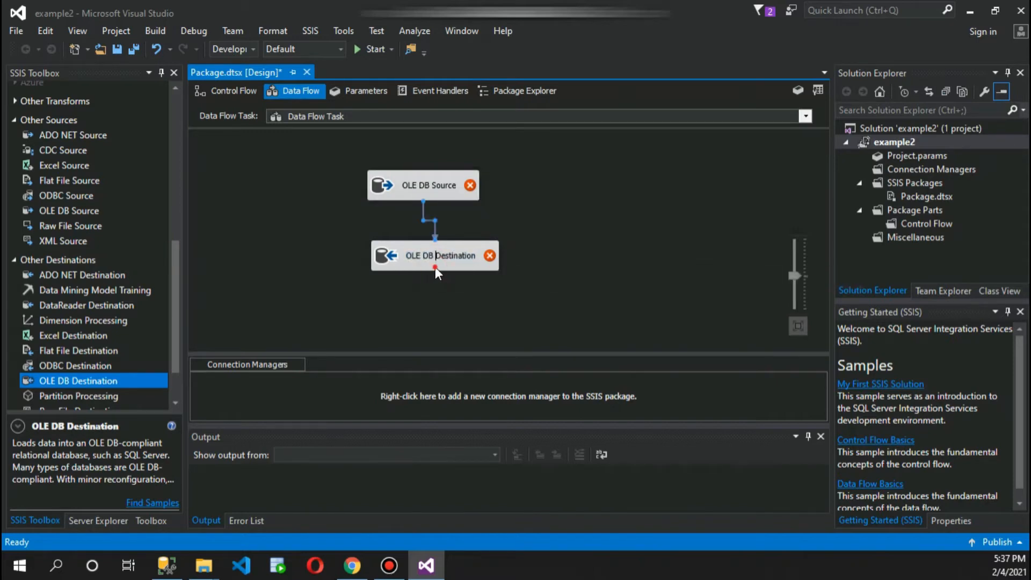
pyautogui.moveTo(435, 266)
pyautogui.mouseDown()
pyautogui.moveTo(446, 264)
pyautogui.moveTo(434, 269)
pyautogui.mouseUp()
# Open the OLE DB Source for editing and select the (local).SSIS data connection for its new connection manager.
pyautogui.click(410, 194)
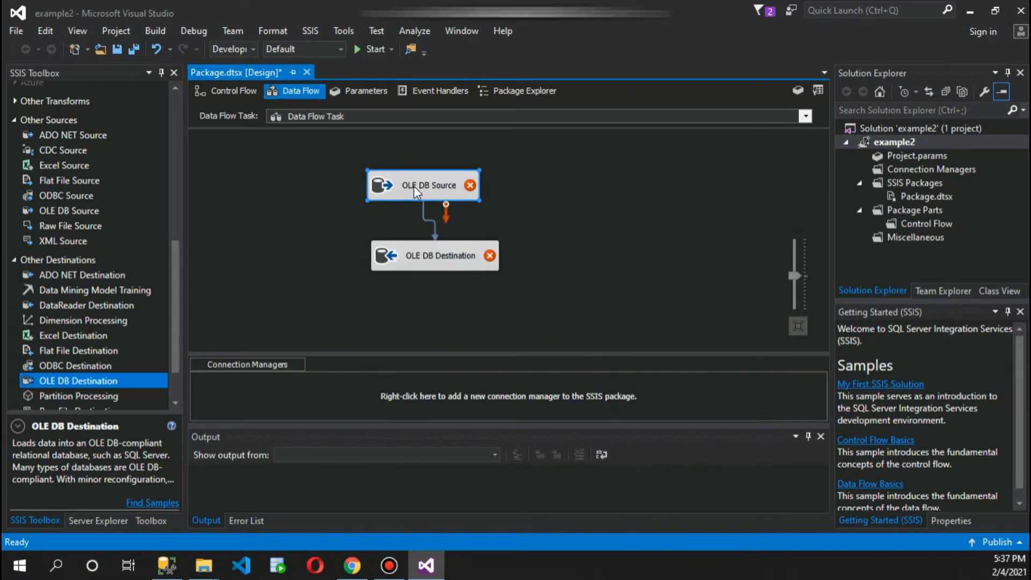
pyautogui.doubleClick(410, 183)
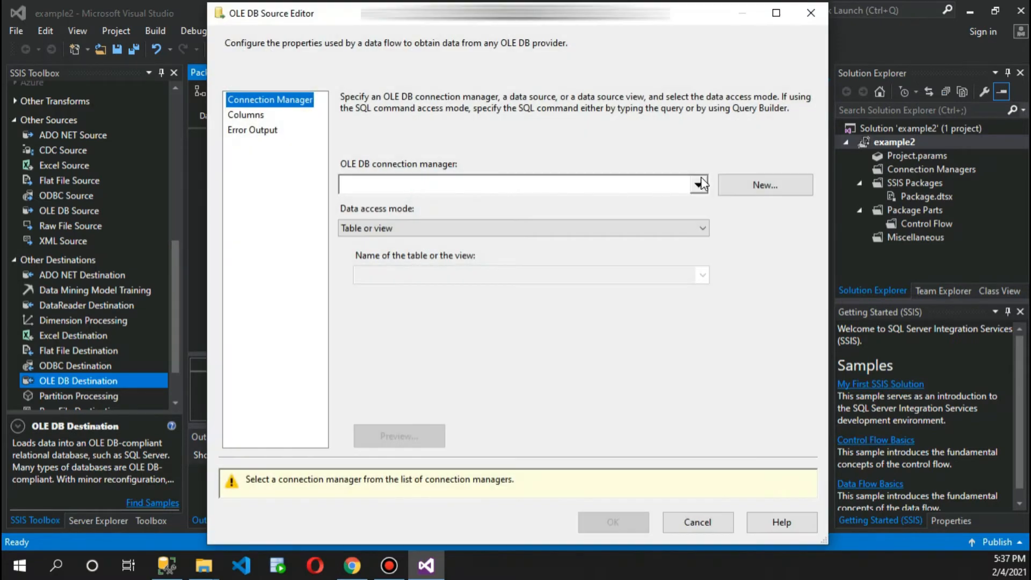
pyautogui.click(741, 185)
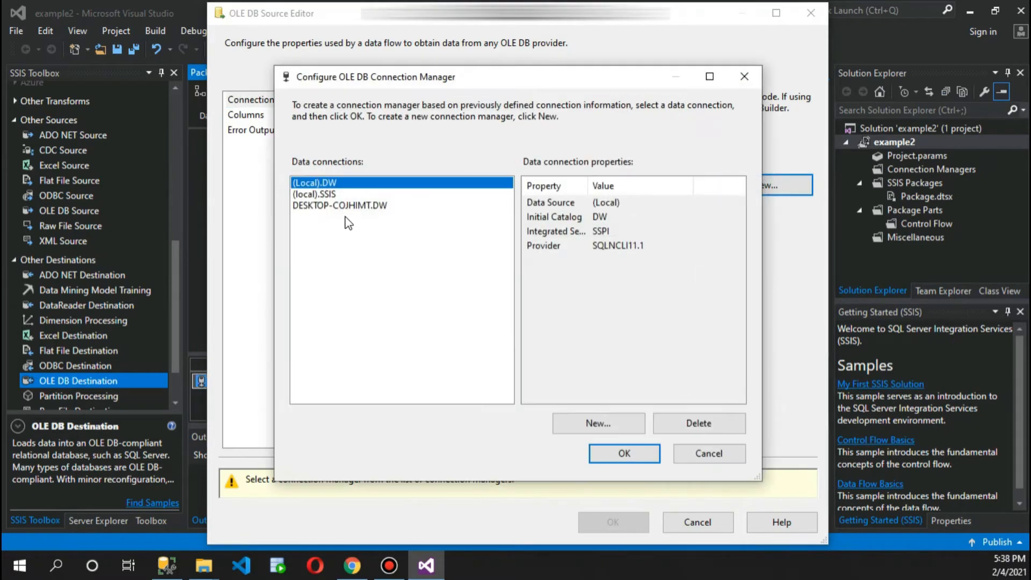
pyautogui.click(313, 195)
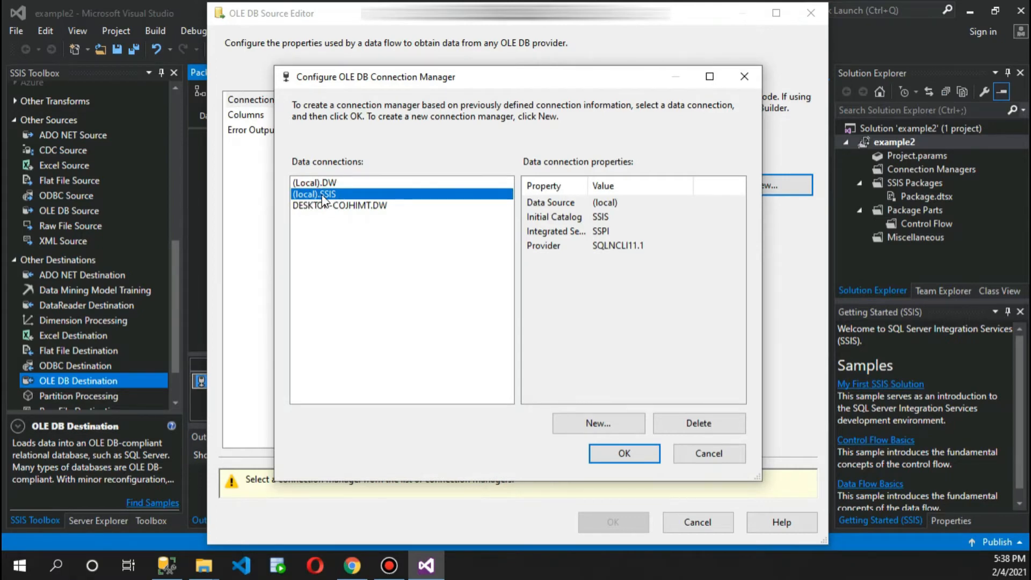
pyautogui.click(611, 424)
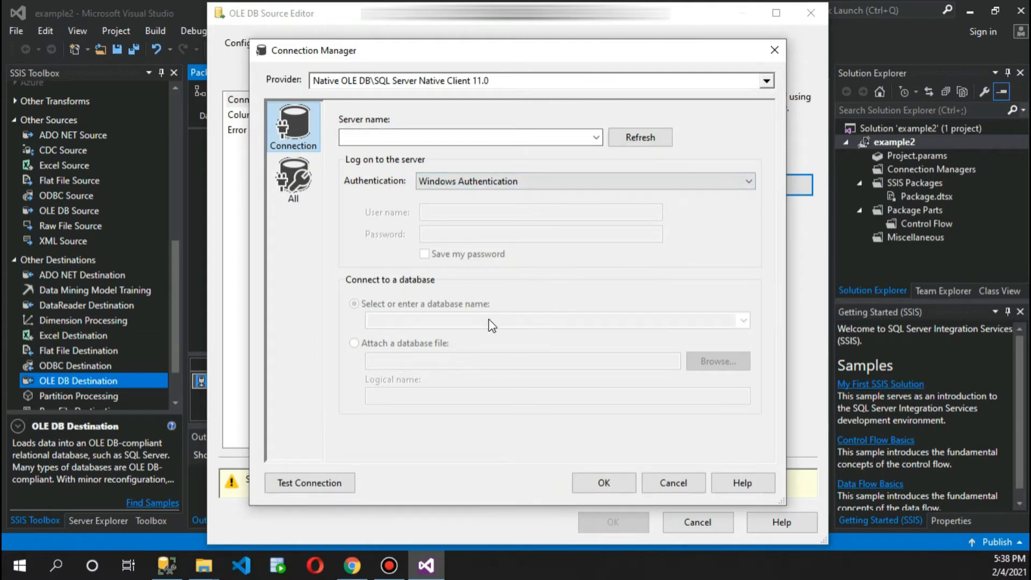
pyautogui.click(612, 485)
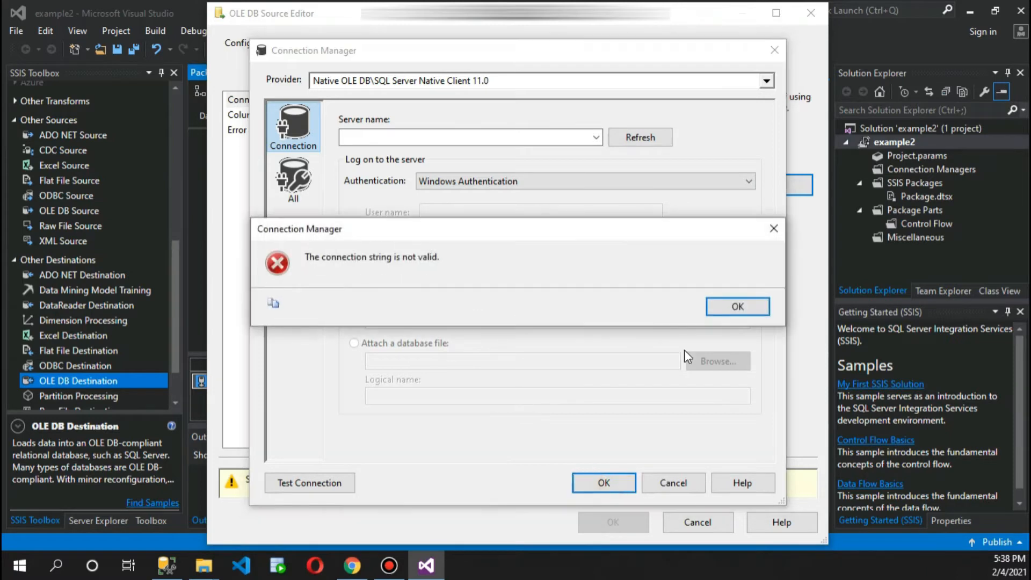
pyautogui.click(740, 307)
pyautogui.click(677, 483)
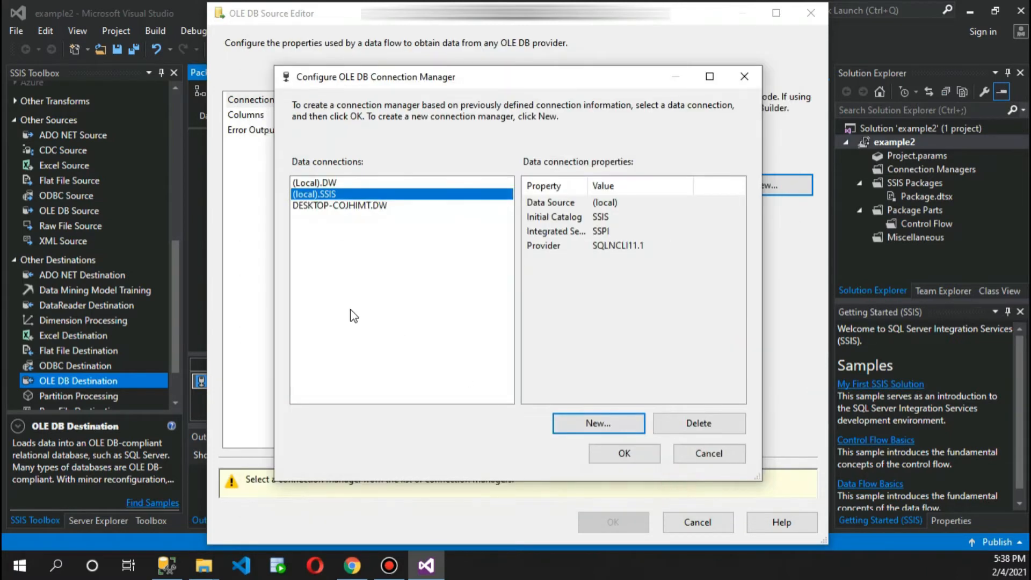
# Assign the (local).SSIS connection to the OLE DB Source and choose the [dbo].[data] table.
pyautogui.click(326, 195)
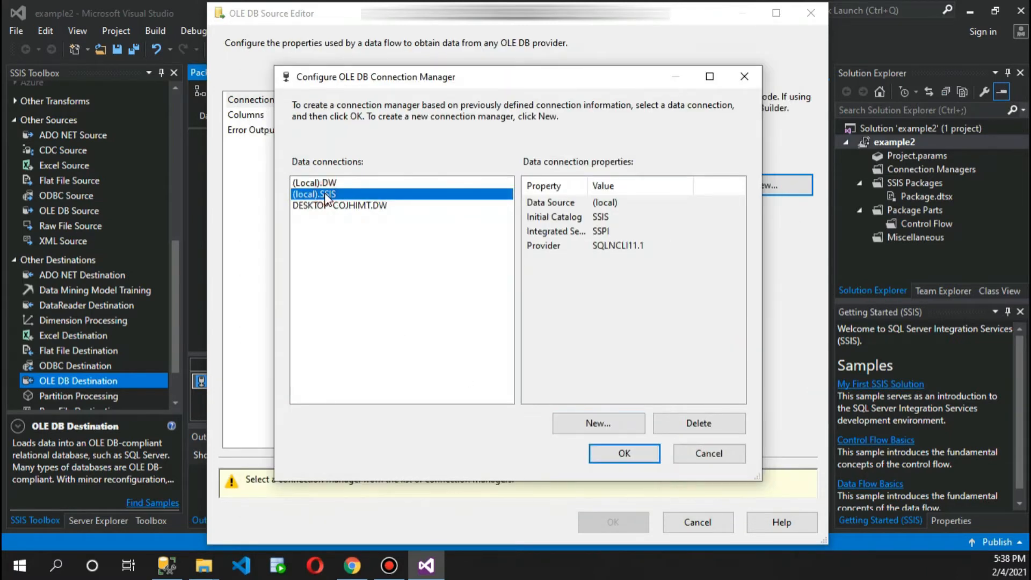
pyautogui.click(612, 456)
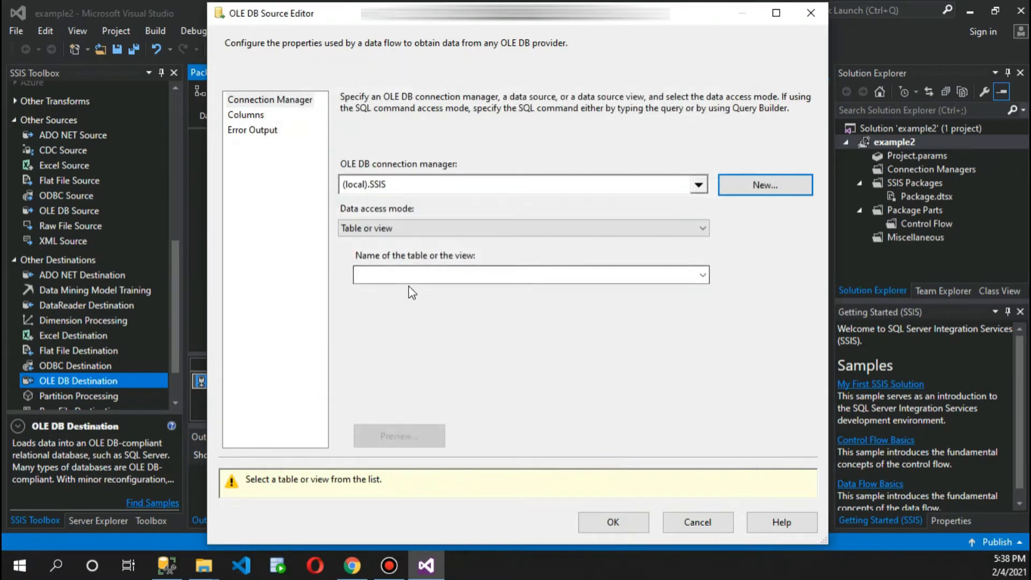
pyautogui.click(703, 275)
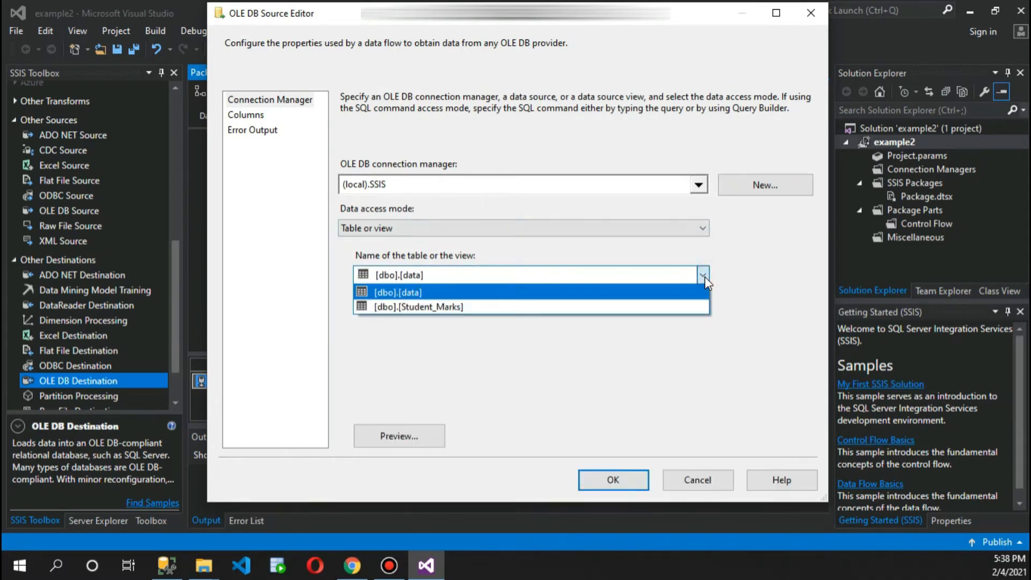
pyautogui.click(409, 293)
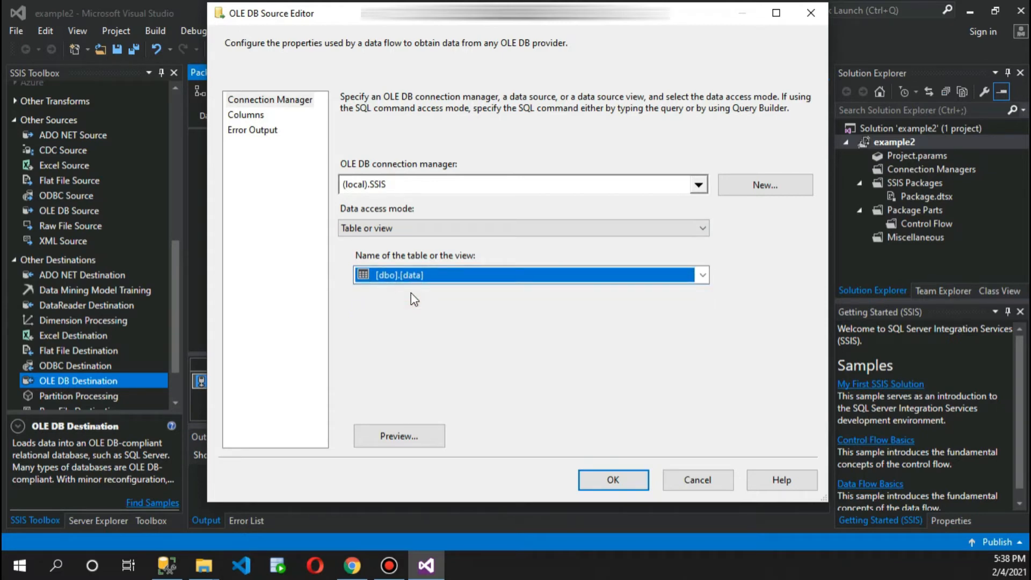
# Check the dbo.data rows in SQL Server Management Studio, then compare them with the source table preview back in Visual Studio.
pyautogui.click(177, 571)
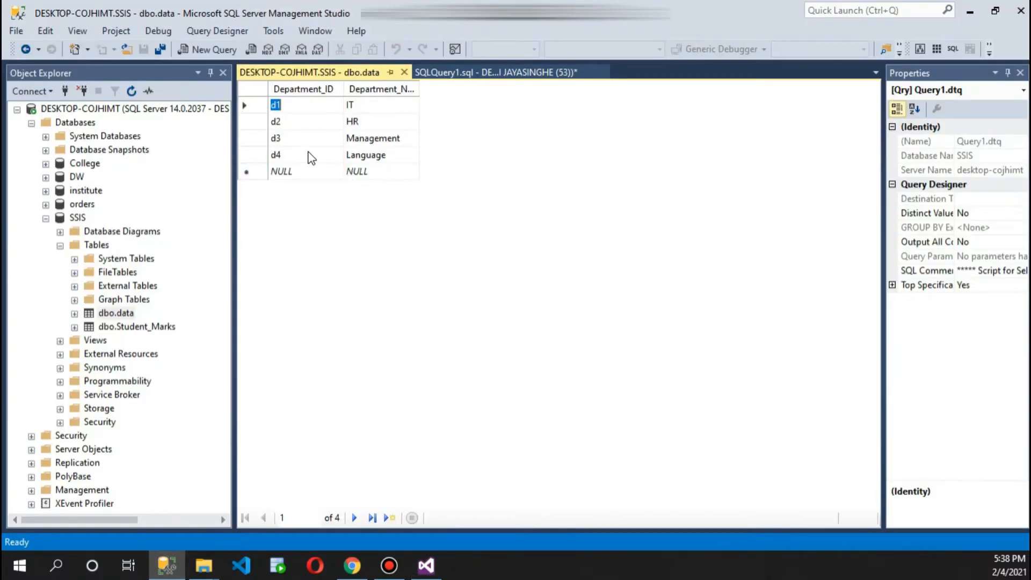
pyautogui.click(427, 565)
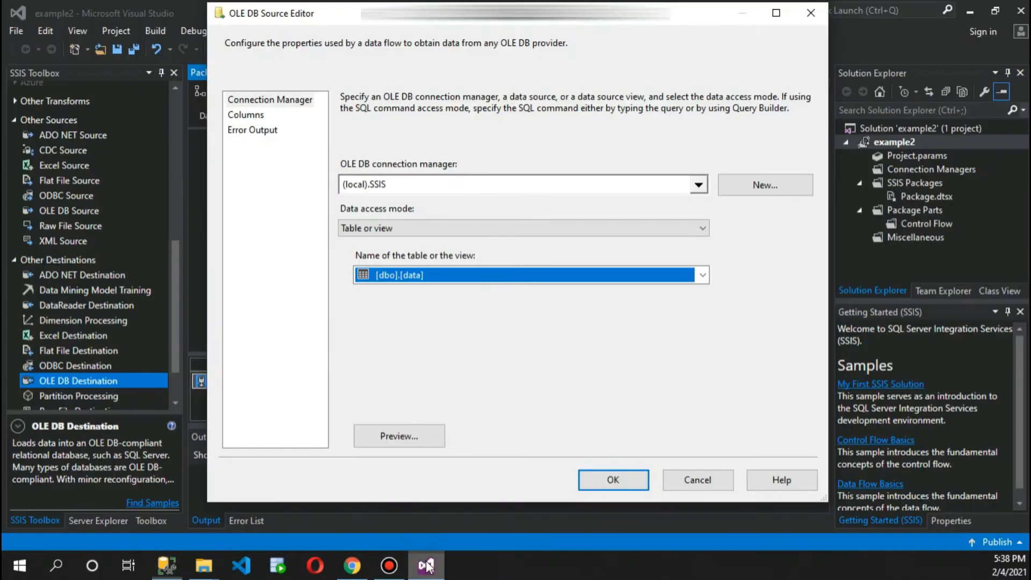
pyautogui.click(410, 437)
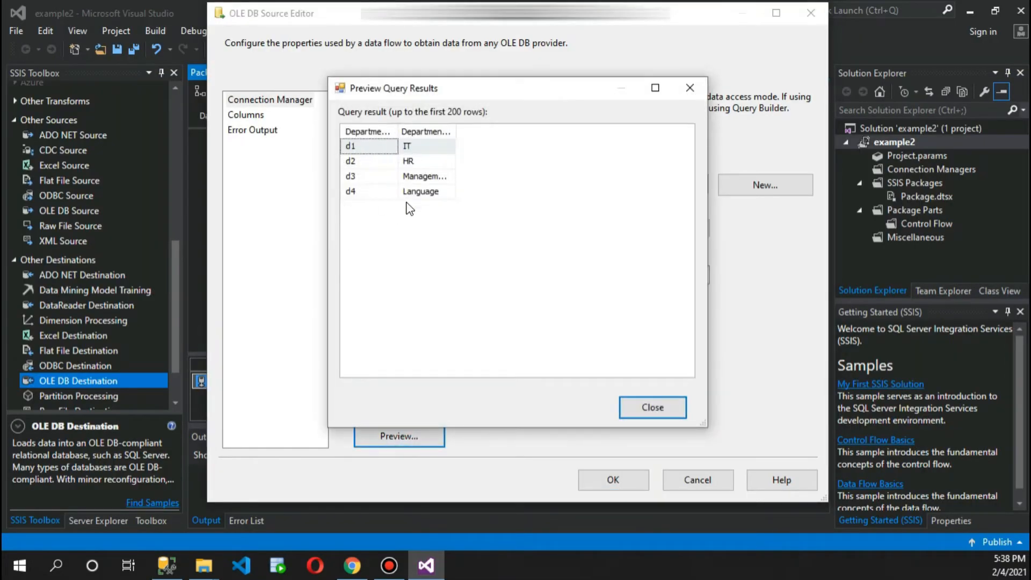
pyautogui.click(690, 87)
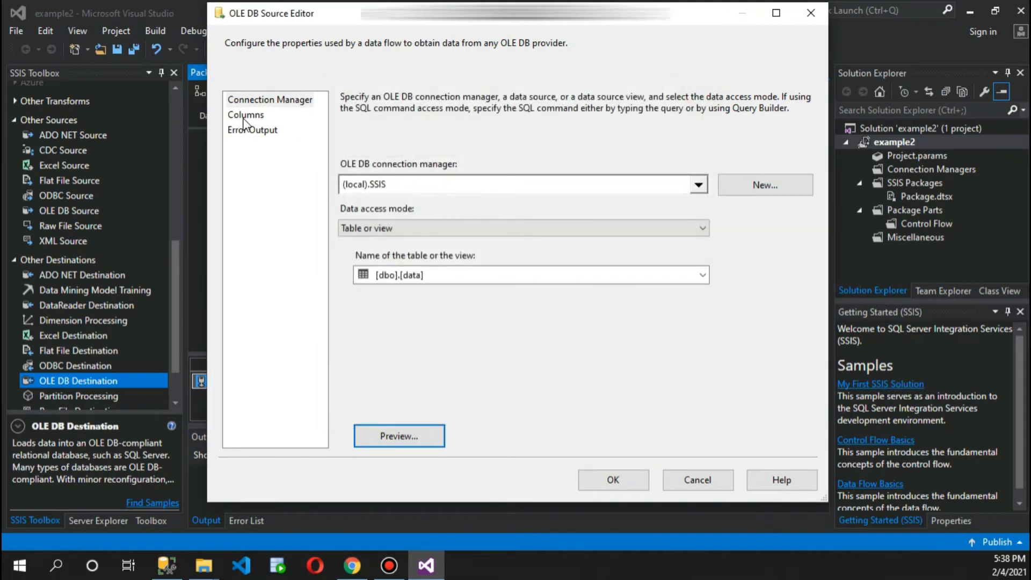
# Review the OLE DB Source's column mapping and error output, and accept the source configuration.
pyautogui.click(245, 115)
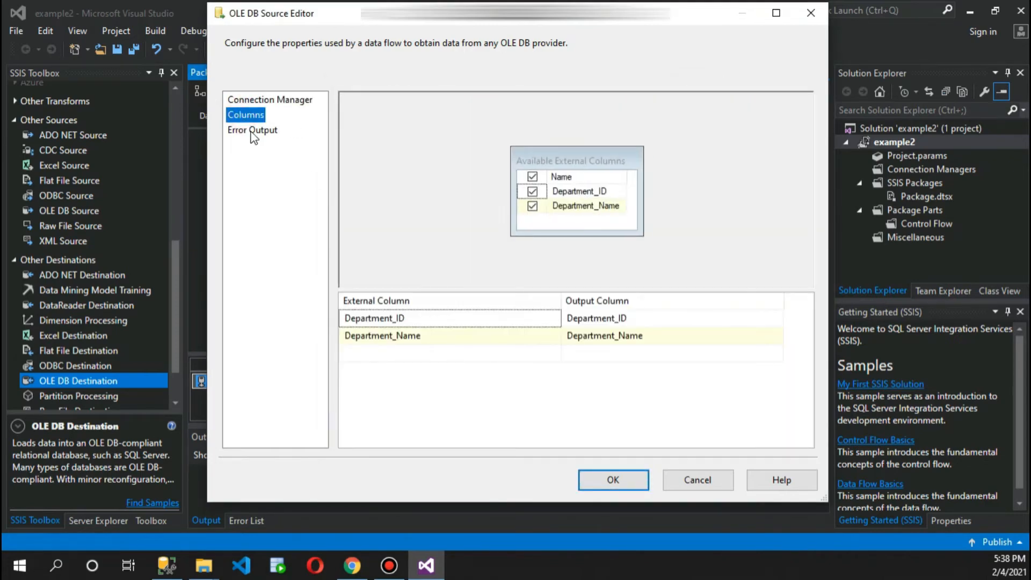
pyautogui.click(252, 132)
pyautogui.click(295, 103)
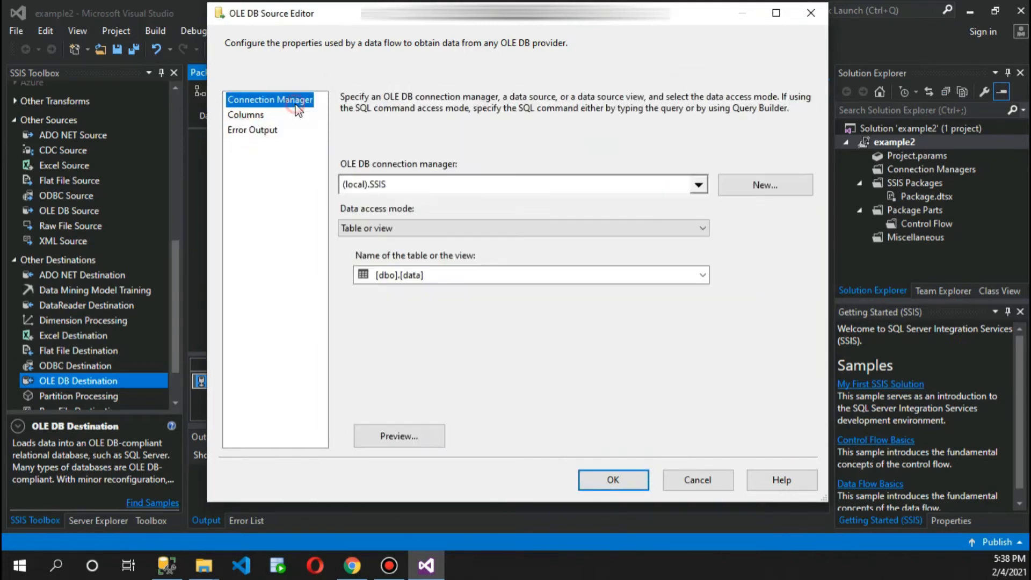
pyautogui.click(616, 479)
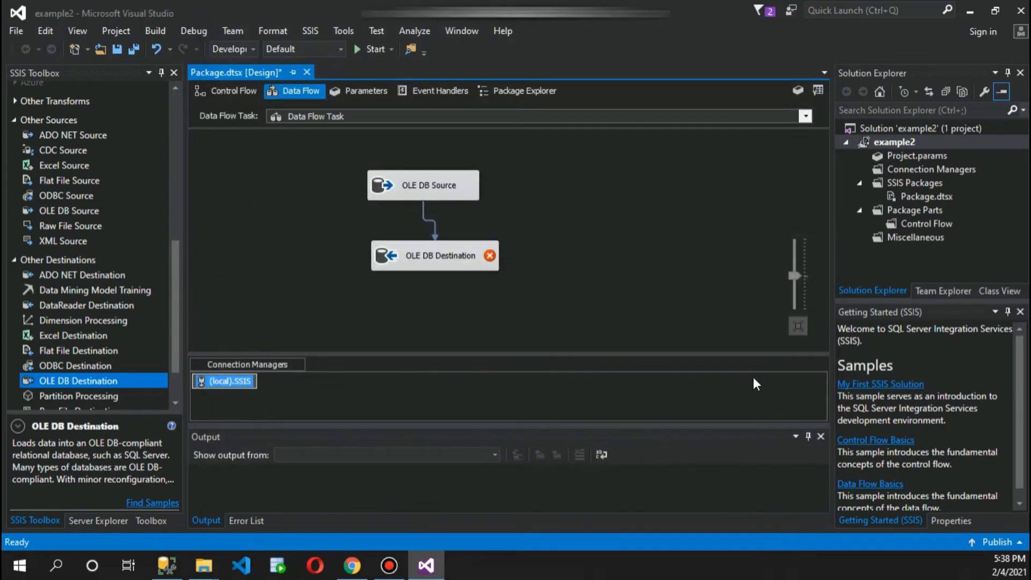
# Align the OLE DB Destination directly beneath the OLE DB Source and open it for editing to browse its available tables.
pyautogui.moveTo(439, 257); pyautogui.dragTo(427, 259)
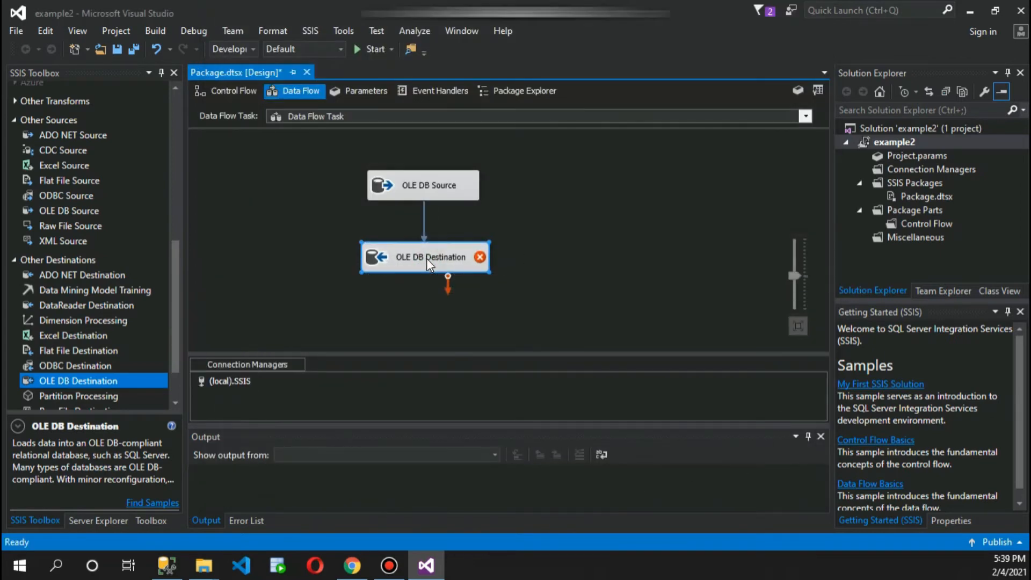
pyautogui.doubleClick(427, 259)
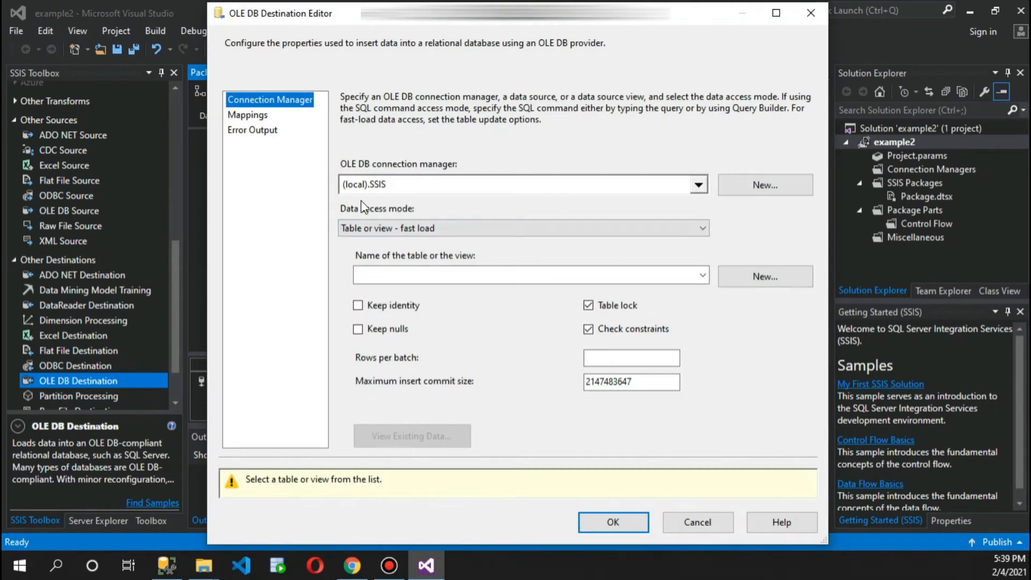
pyautogui.click(704, 276)
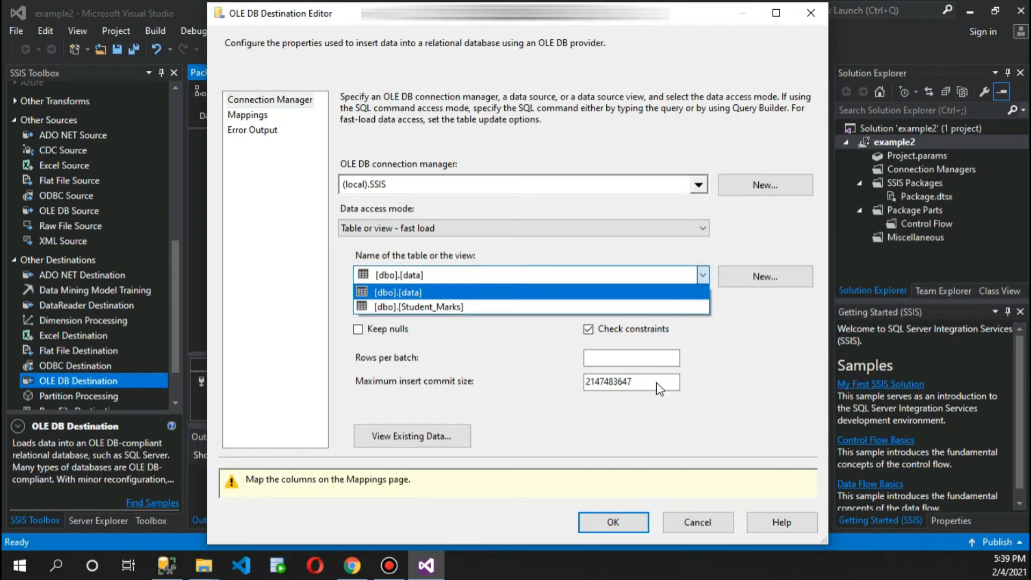
# Check the existing tables in SQL Server Management Studio, then return to Visual Studio and create a new destination table named data2.
pyautogui.click(166, 566)
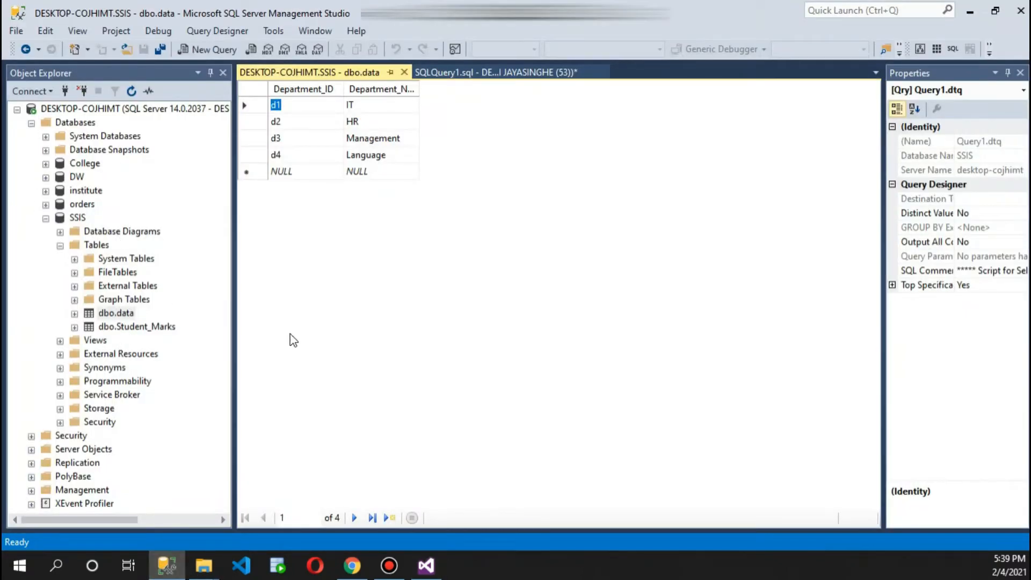
pyautogui.click(425, 566)
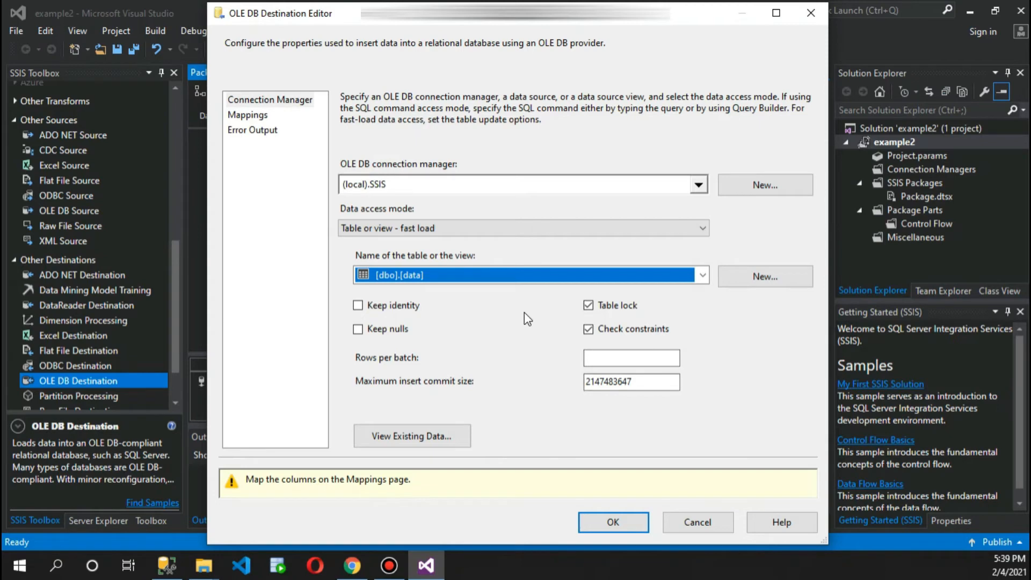
pyautogui.click(747, 278)
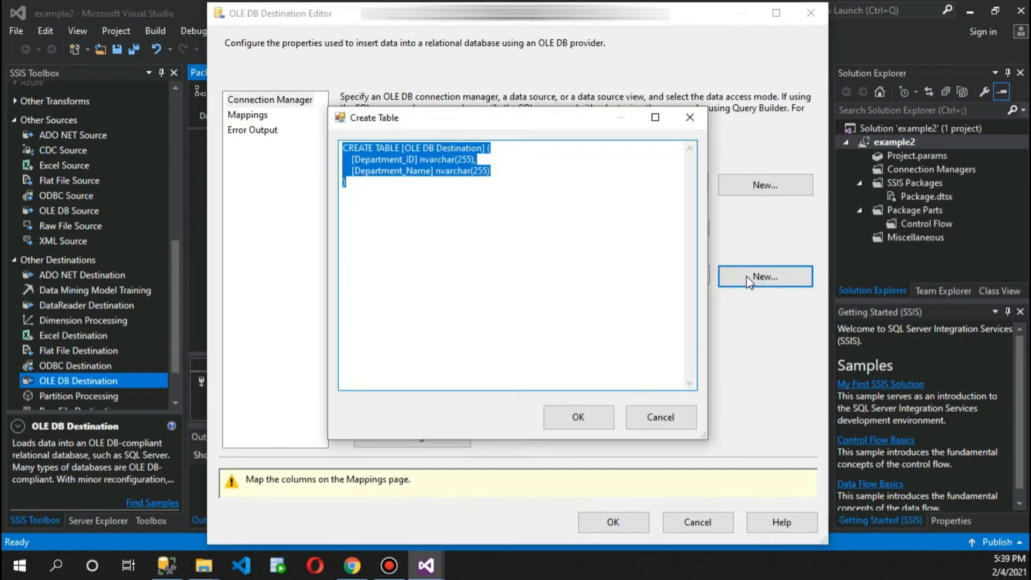
pyautogui.click(484, 152)
pyautogui.moveTo(483, 152); pyautogui.dragTo(406, 152)
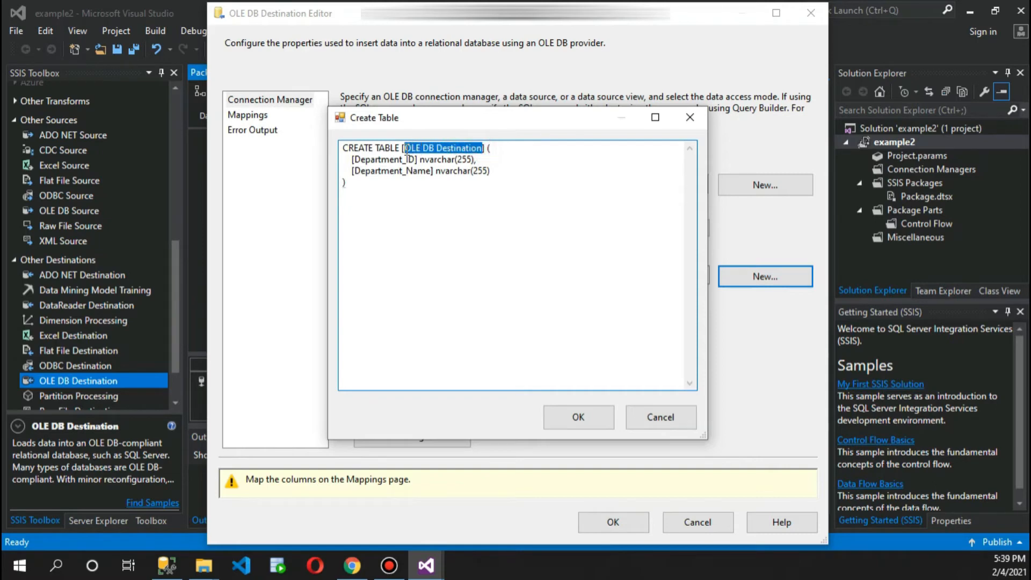
pyautogui.write('data2')
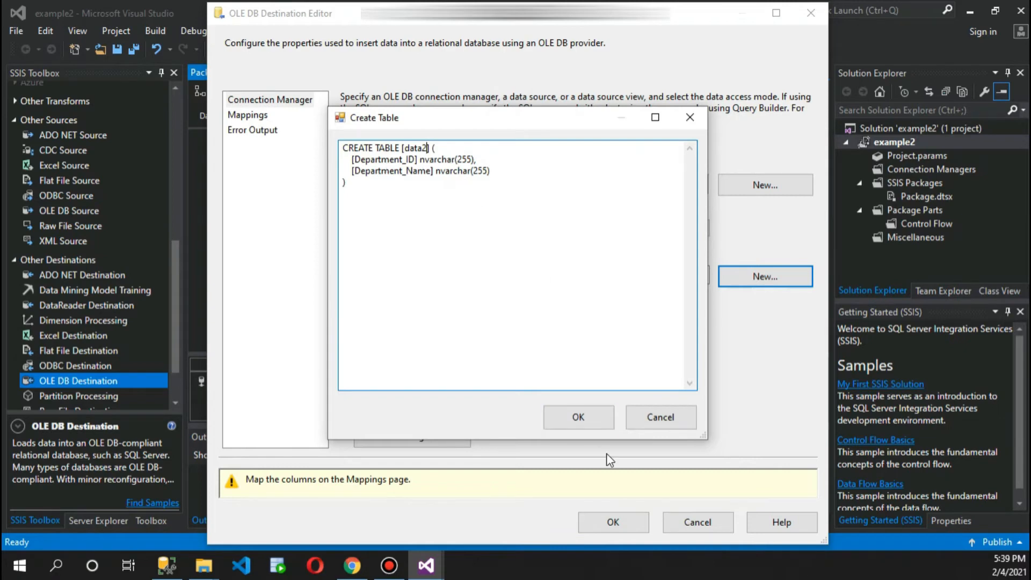
pyautogui.click(579, 417)
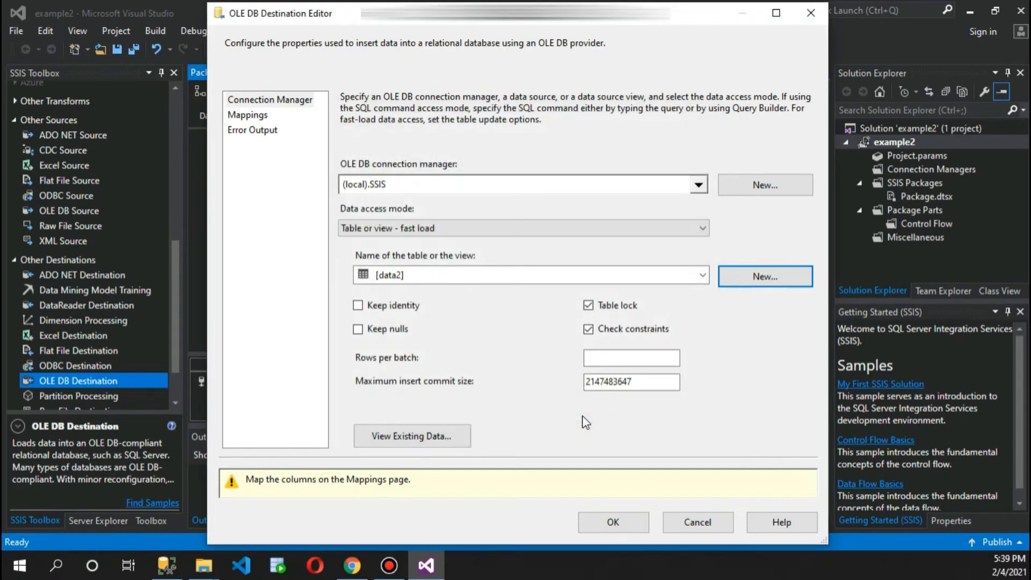
# Preview the existing data in data2, then map the Department_ID and Department_Name columns and accept the destination configuration.
pyautogui.click(449, 435)
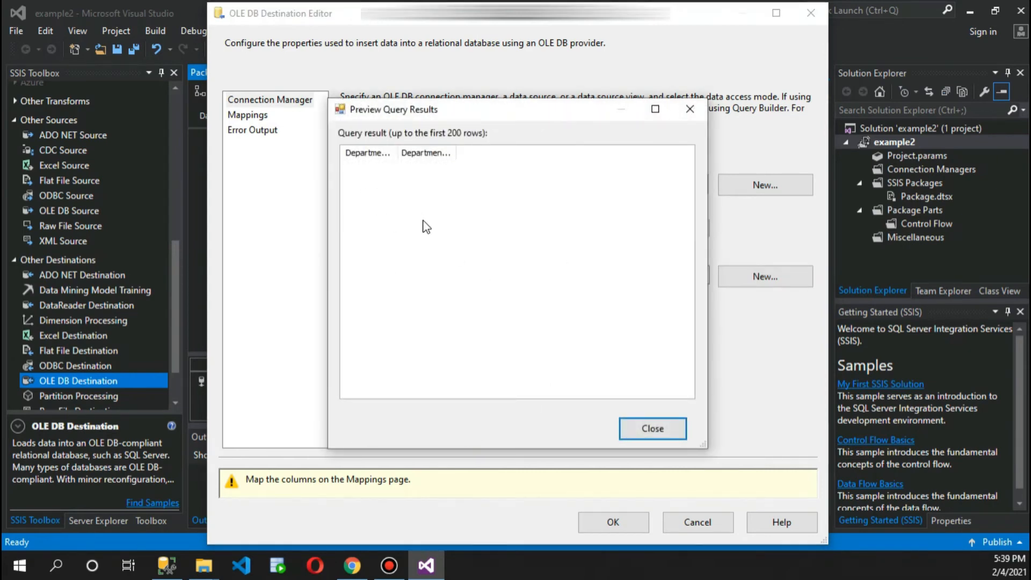
pyautogui.click(689, 109)
pyautogui.click(247, 116)
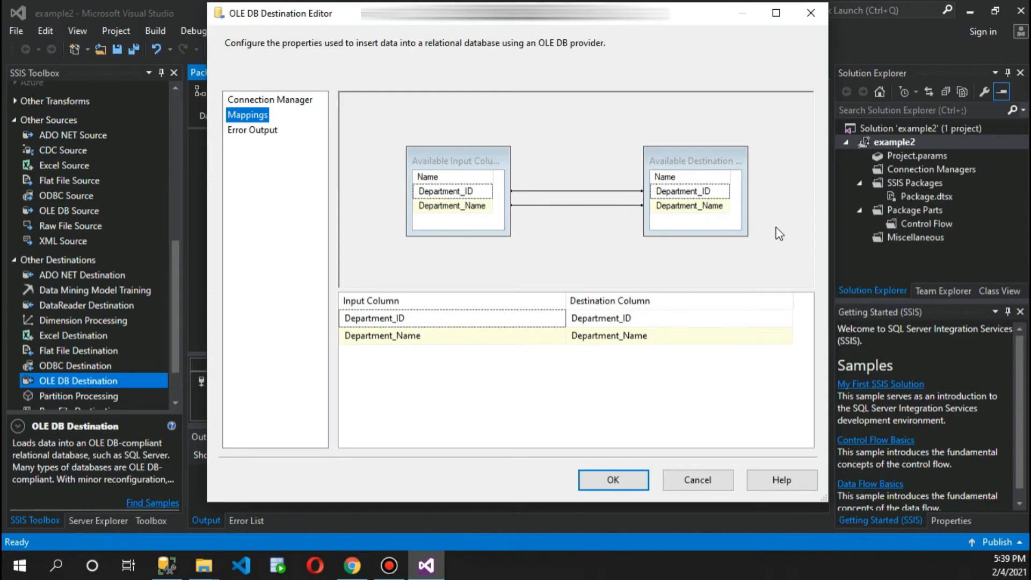
pyautogui.click(620, 477)
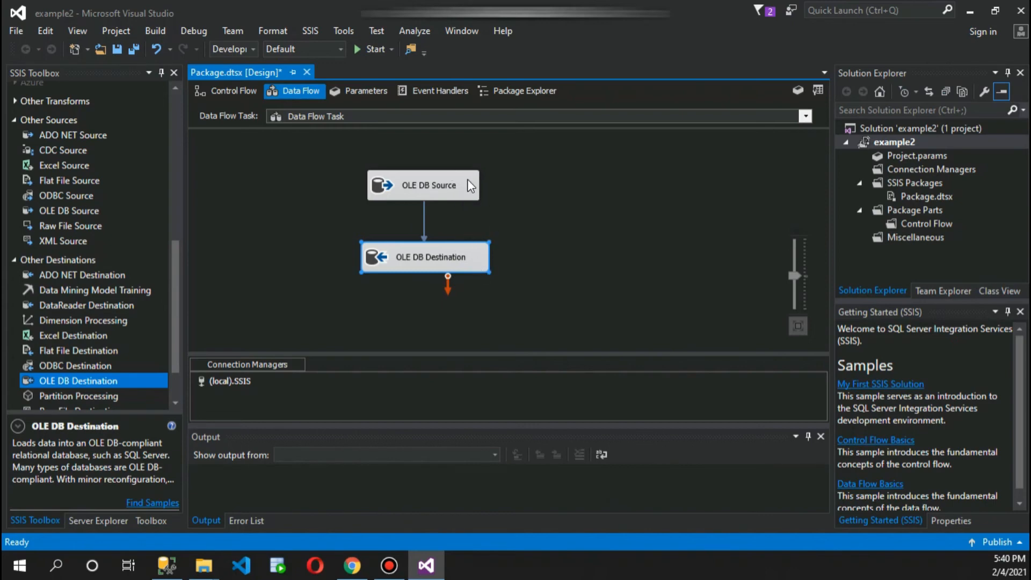
# Run the package and examine the execution status of the source and destination in the data flow.
pyautogui.click(363, 49)
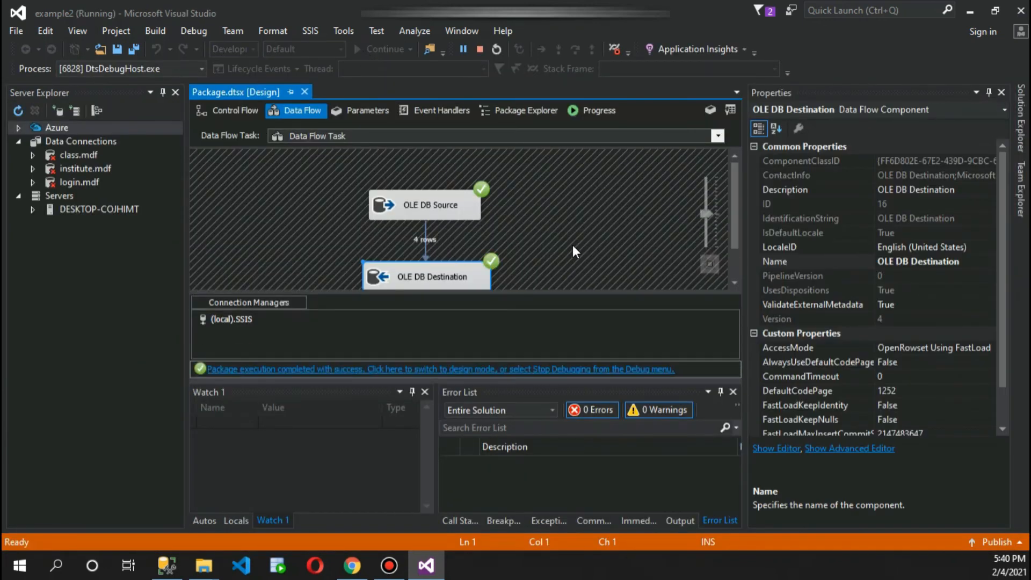
pyautogui.scroll(-1, 617, 225)
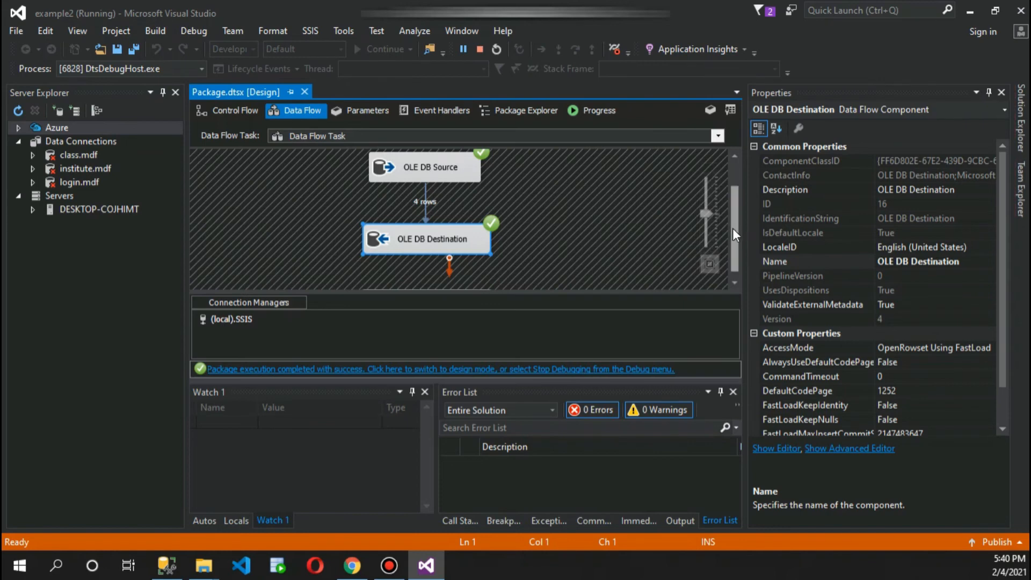
pyautogui.moveTo(734, 229); pyautogui.dragTo(736, 224)
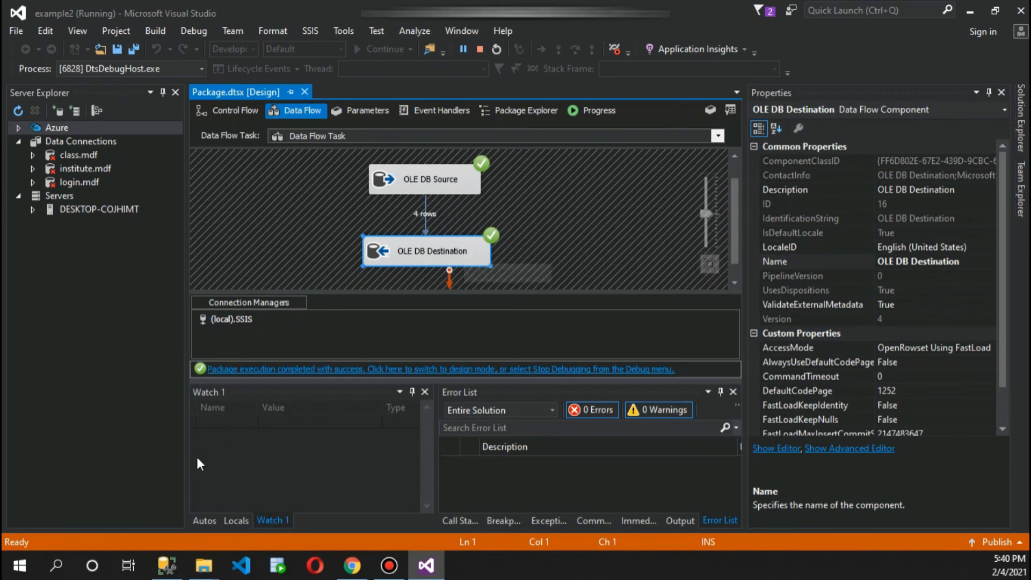
# Switch to SQL Server Management Studio, refresh the SSIS database and expand its tables.
pyautogui.click(167, 565)
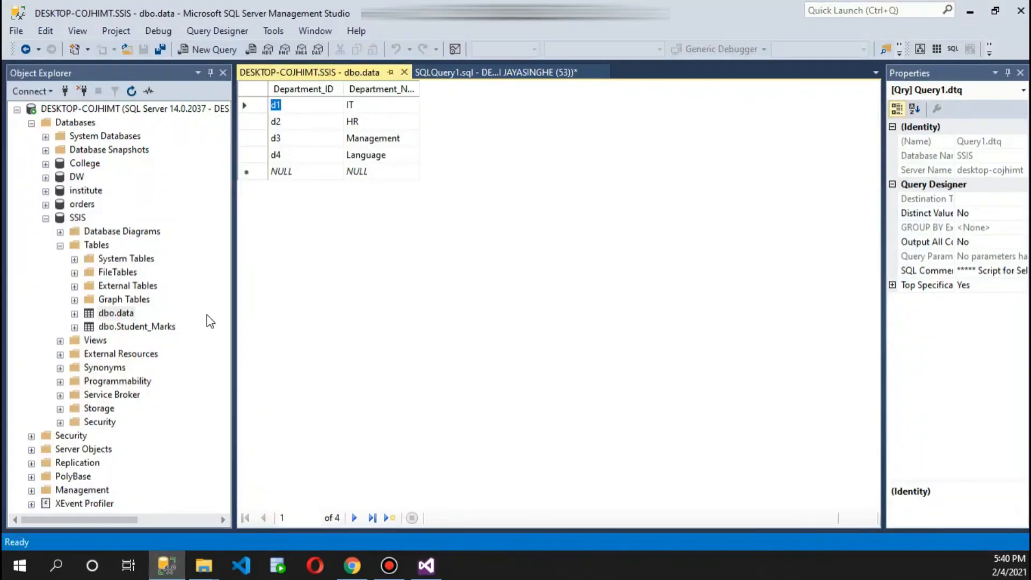
pyautogui.rightClick(62, 218)
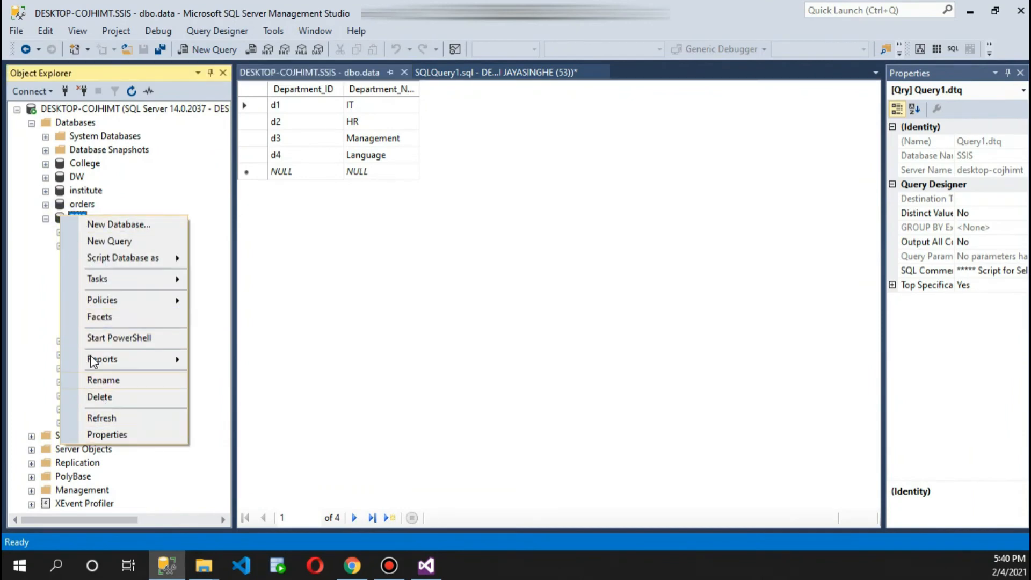
pyautogui.click(103, 417)
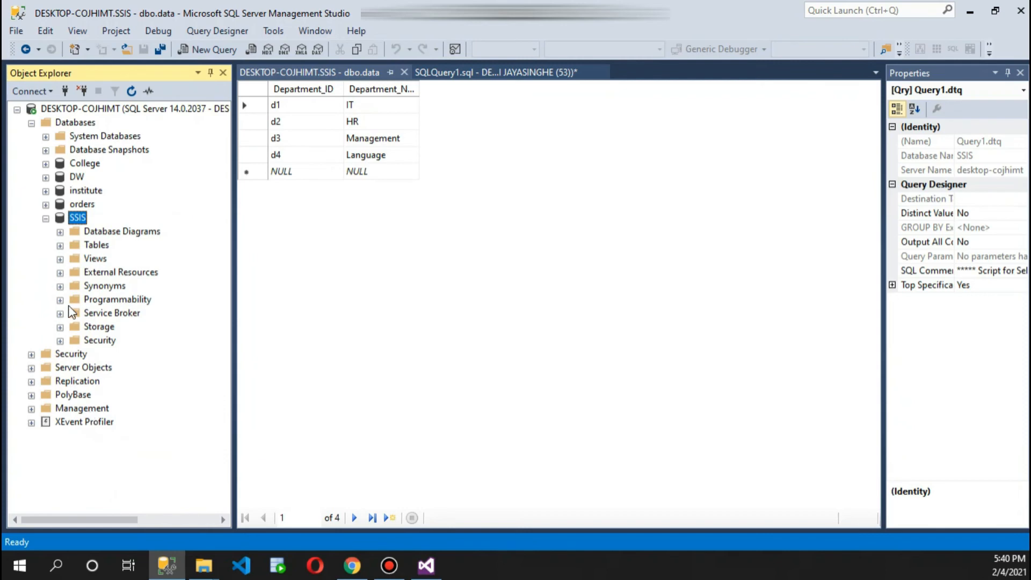
pyautogui.click(60, 246)
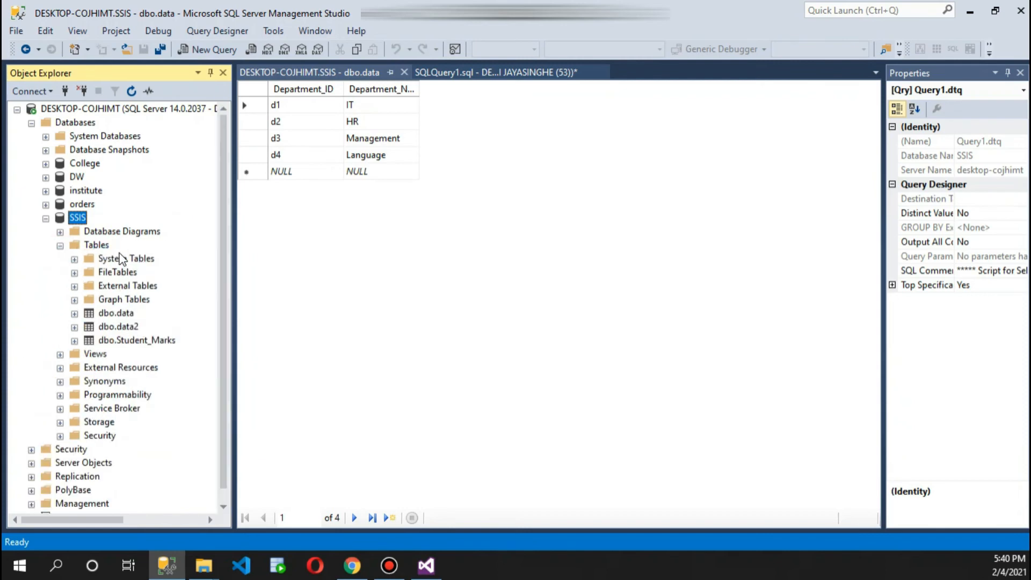
# Open the top 200 rows of dbo.data2 for editing and compare them with the rows of dbo.data.
pyautogui.click(123, 316)
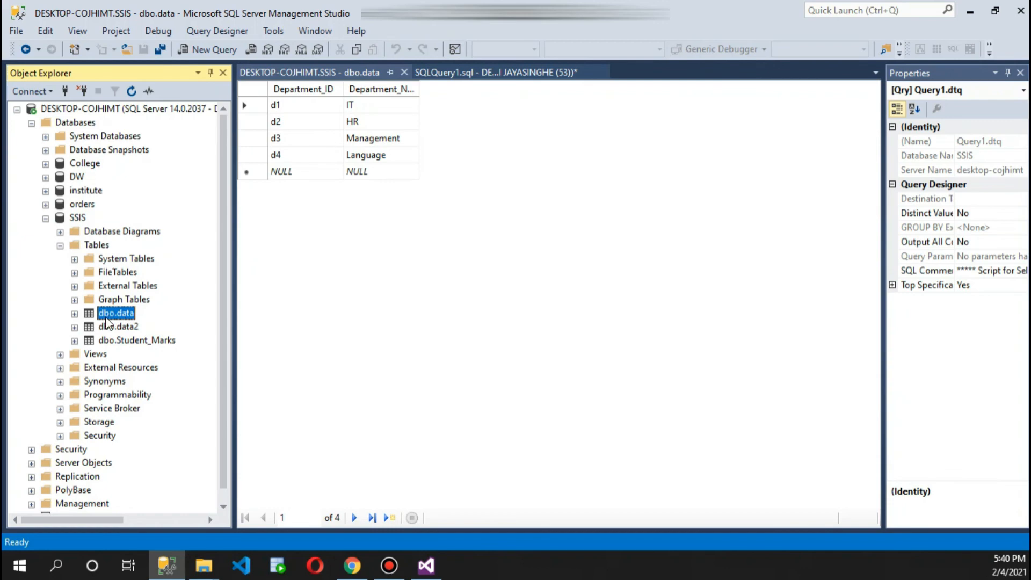
pyautogui.click(111, 328)
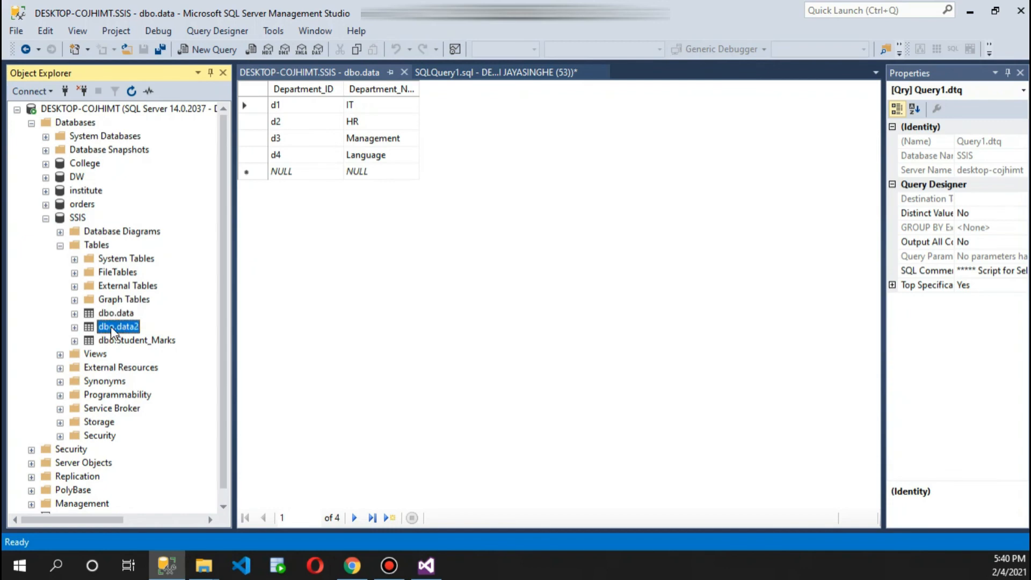
pyautogui.rightClick(111, 327)
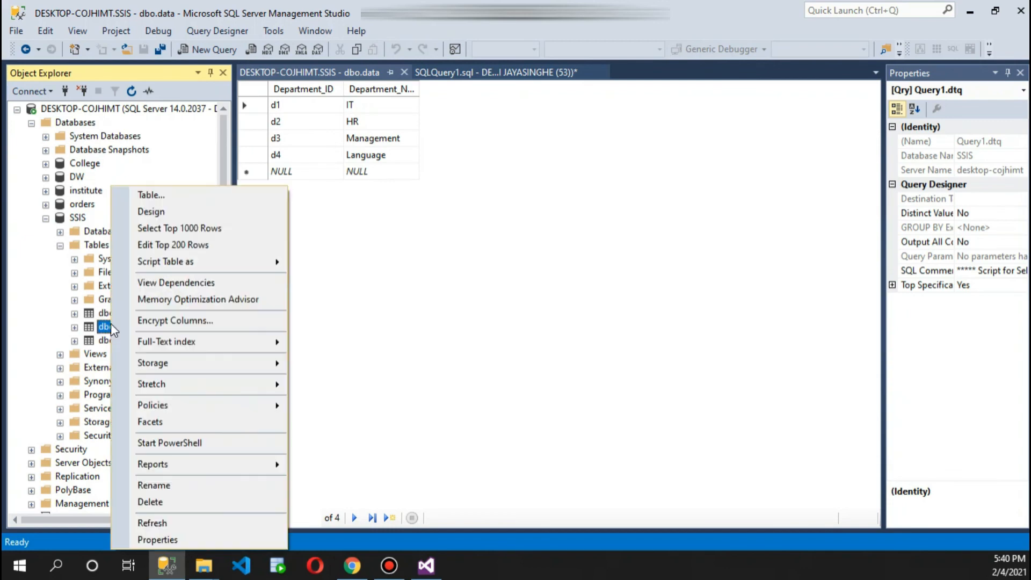
pyautogui.click(150, 244)
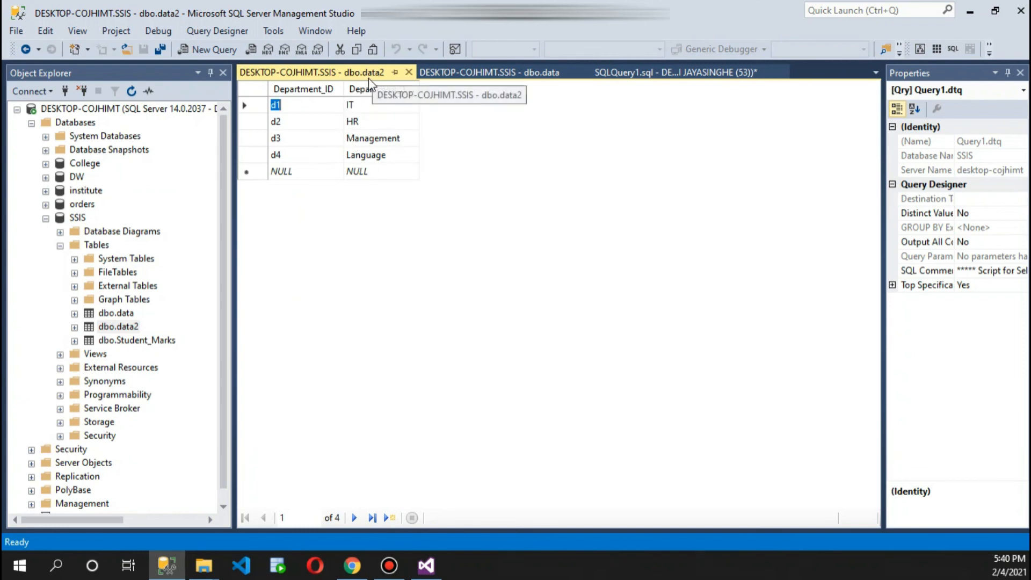
pyautogui.click(504, 75)
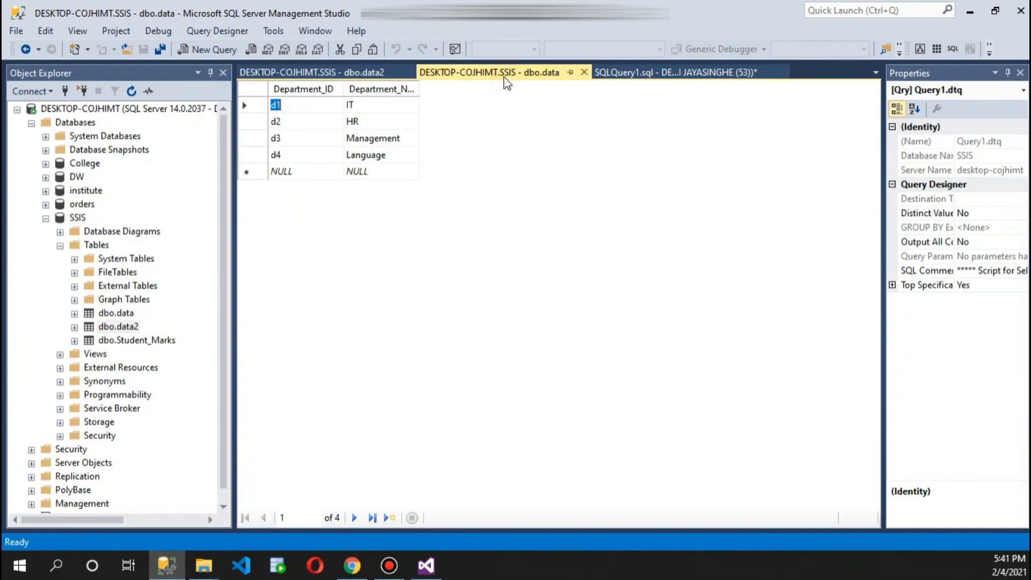
pyautogui.click(301, 75)
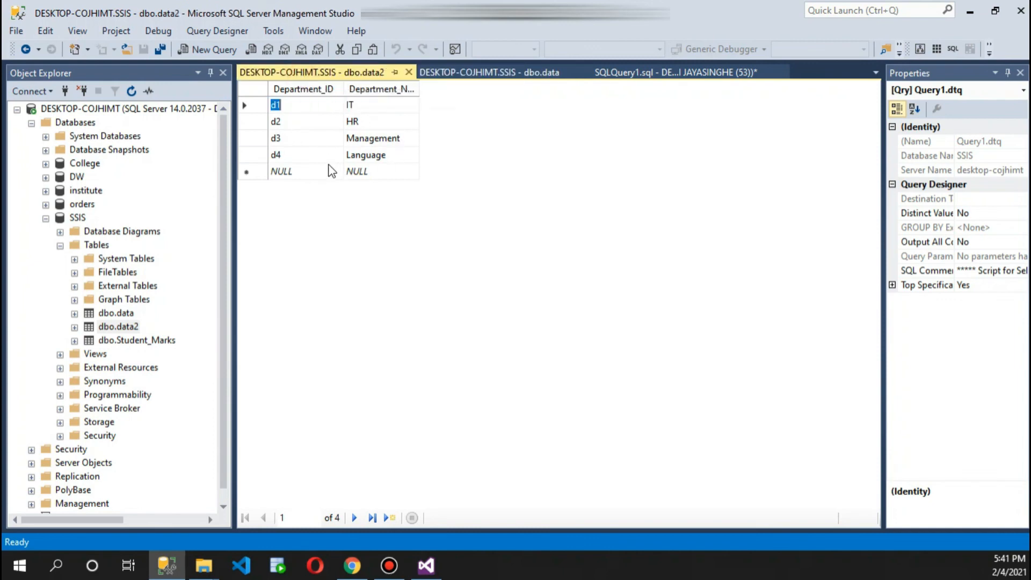